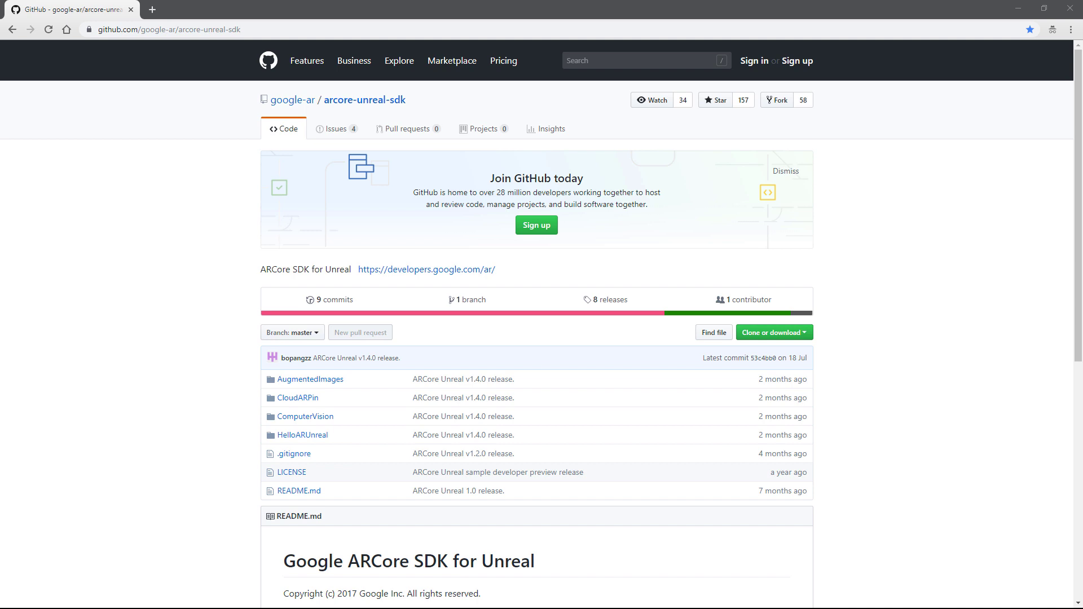
- View the repository's Clone or download options, then dismiss them
left_click(801, 333)
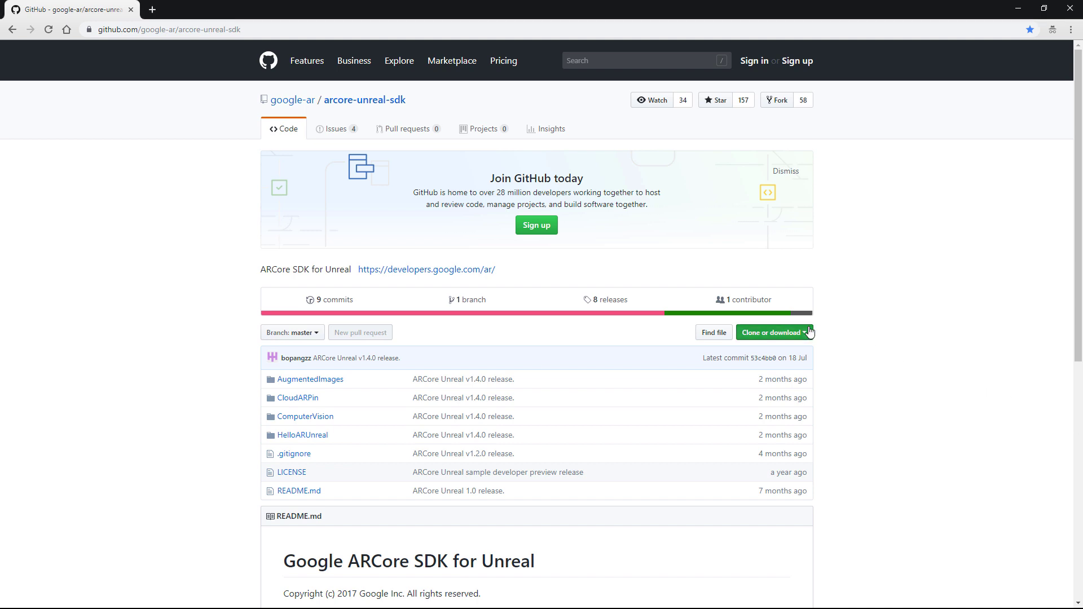
key("Escape")
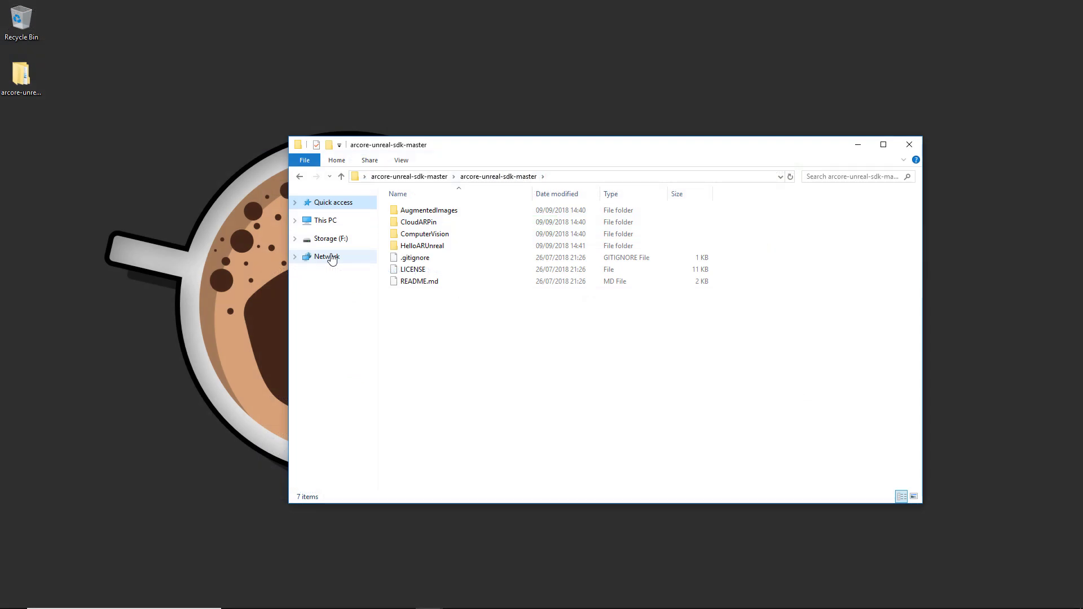
- Open the HelloARUnreal sample folder in File Explorer
double_click(486, 248)
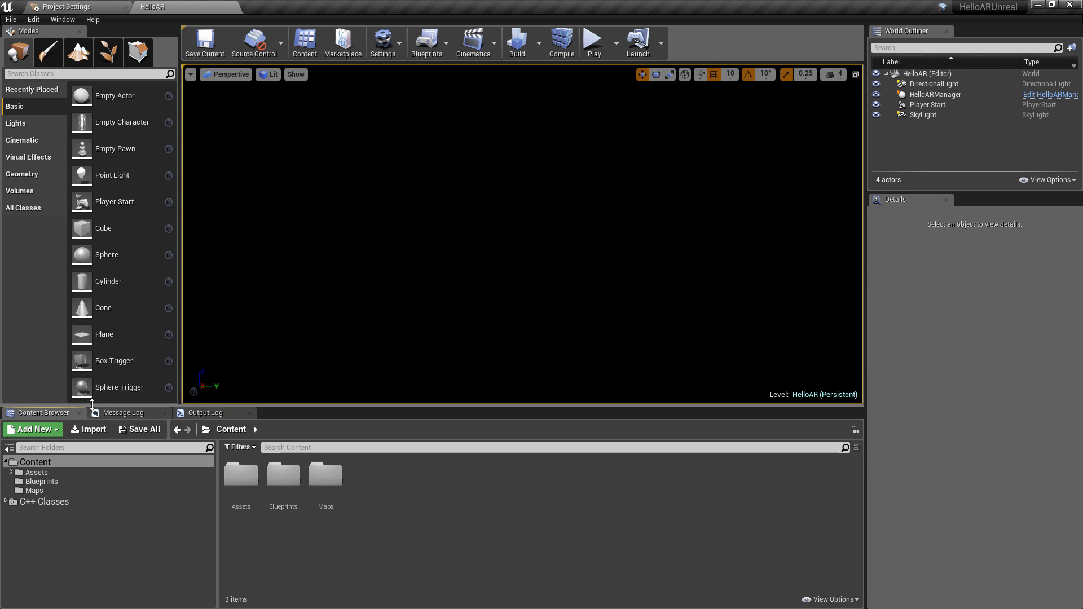
- Browse the HelloARUnreal C++ Public classes, including ARPlaneActor
left_click(56, 503)
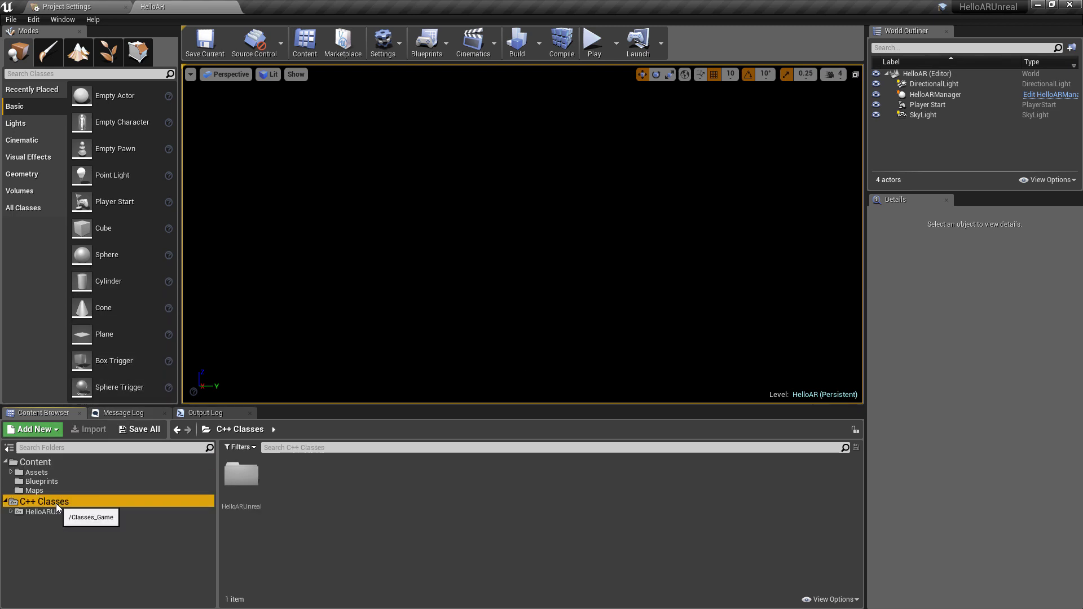
double_click(64, 512)
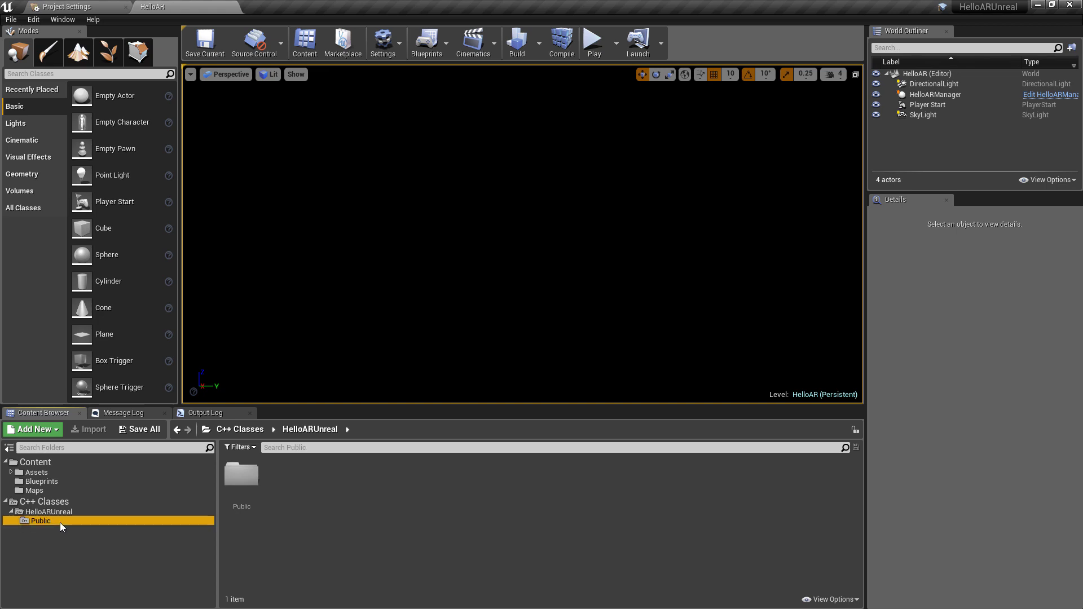
left_click(59, 521)
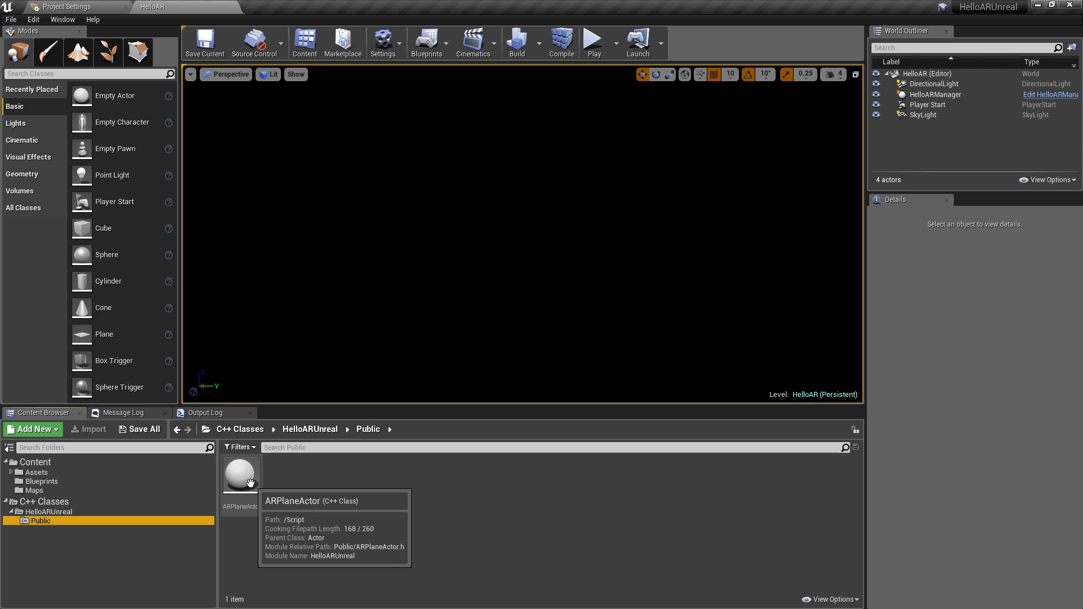
- Look through the Materials and Meshes assets, then show the Blueprints folder
double_click(63, 474)
left_click(63, 483)
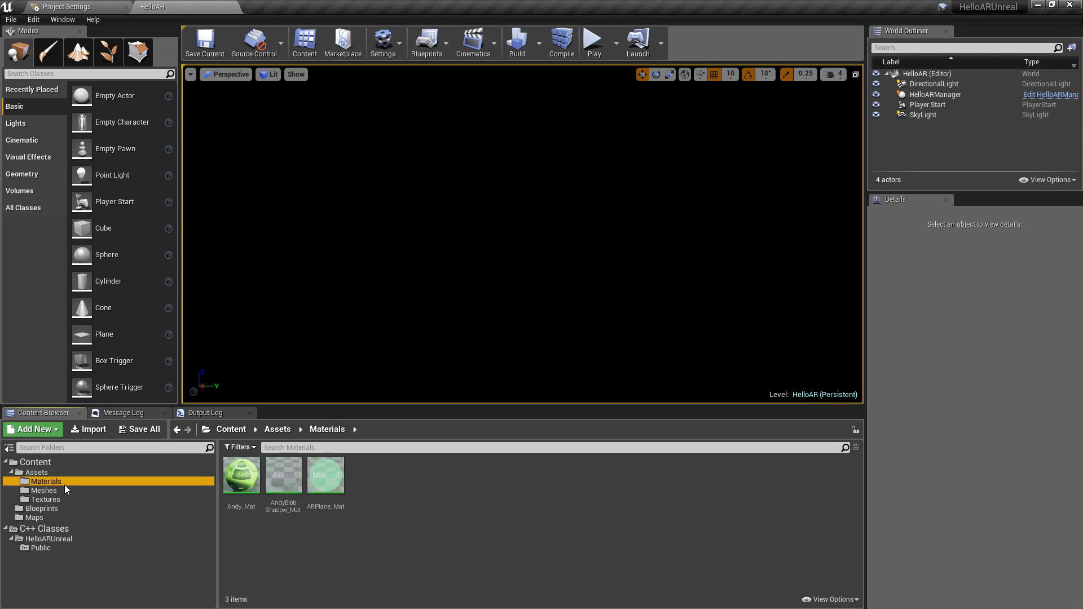
left_click(66, 490)
left_click(67, 484)
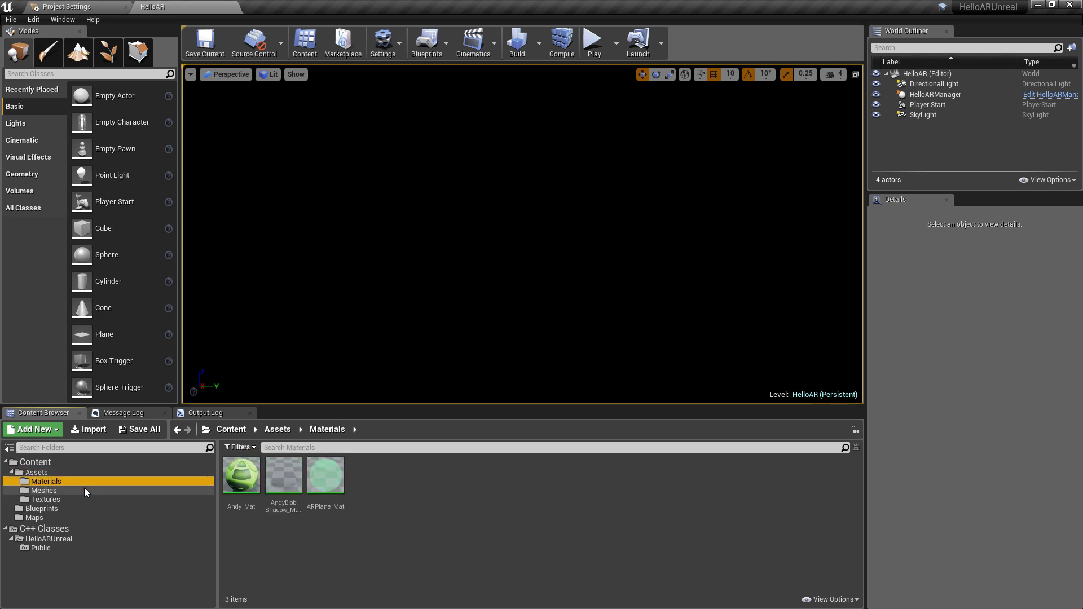
left_click(103, 509)
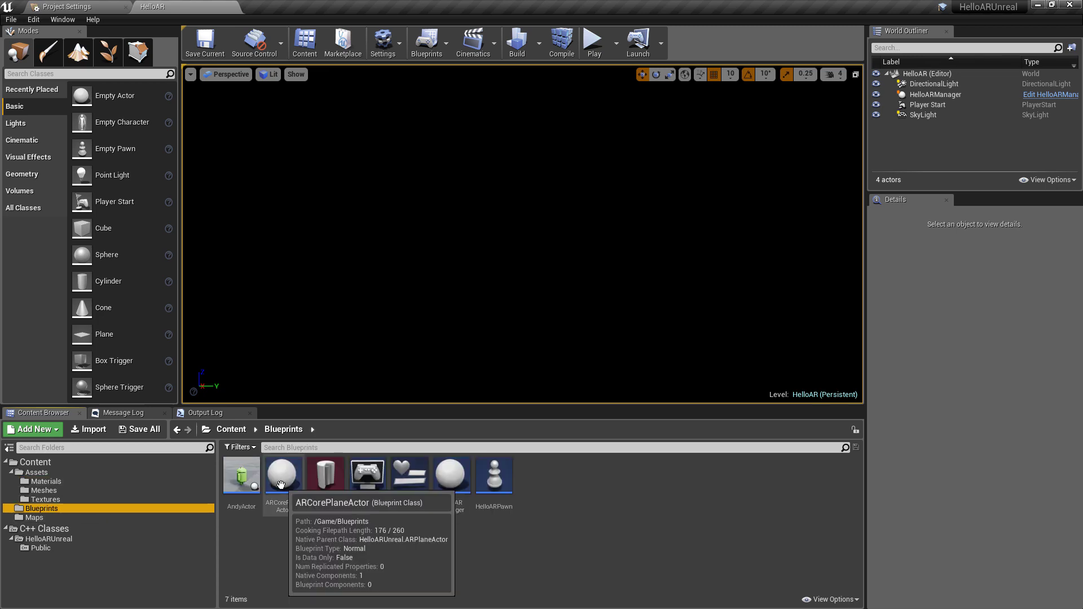
- Check ARCorePlaneActor's Class Settings, then open the ARSessionConfig asset in its own tab
double_click(280, 483)
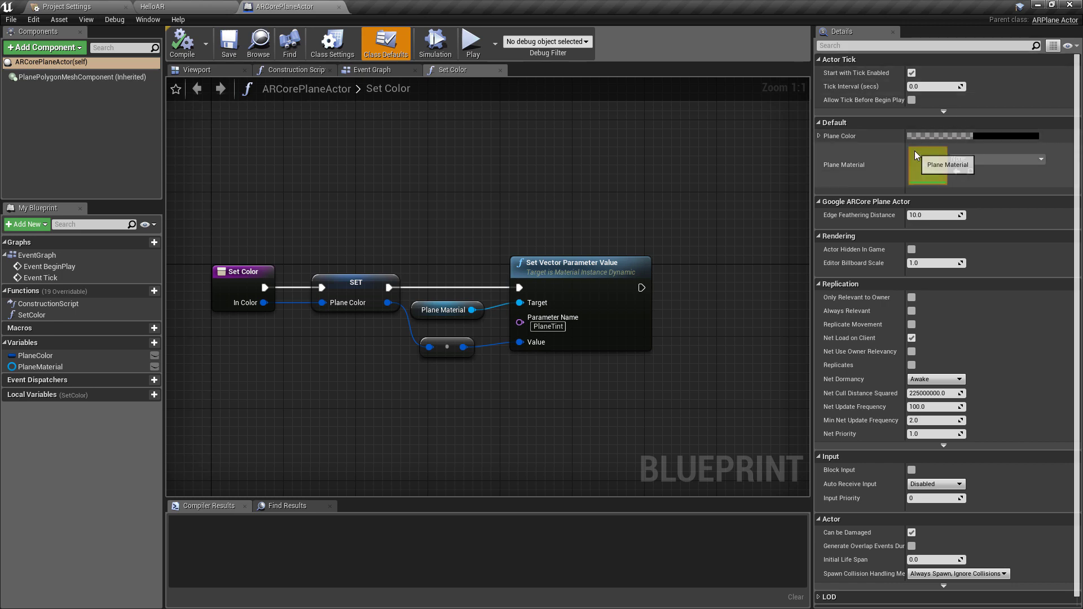
left_click(351, 49)
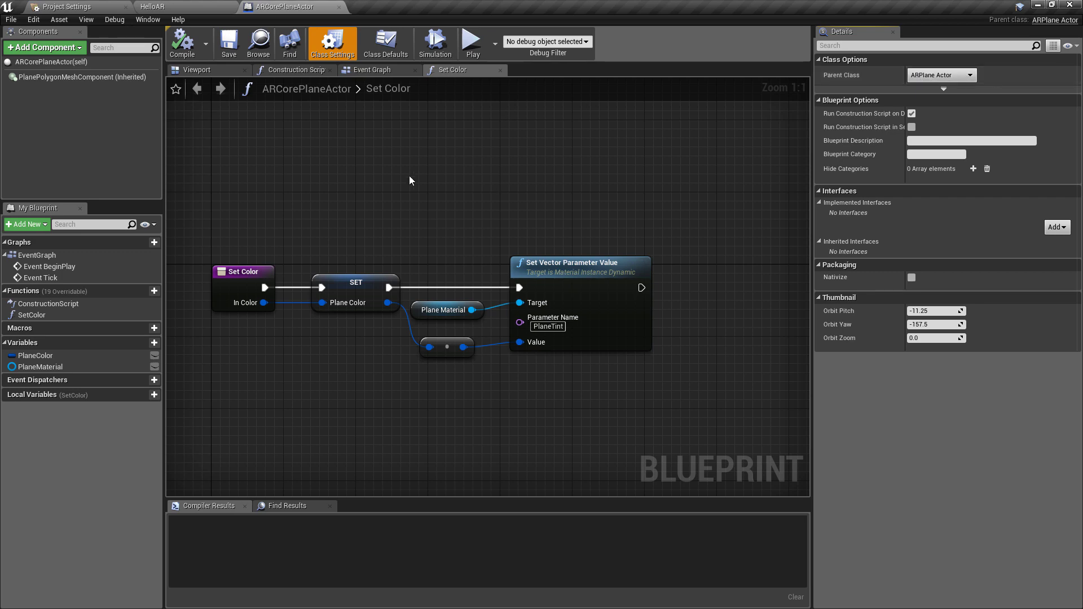
left_click(169, 6)
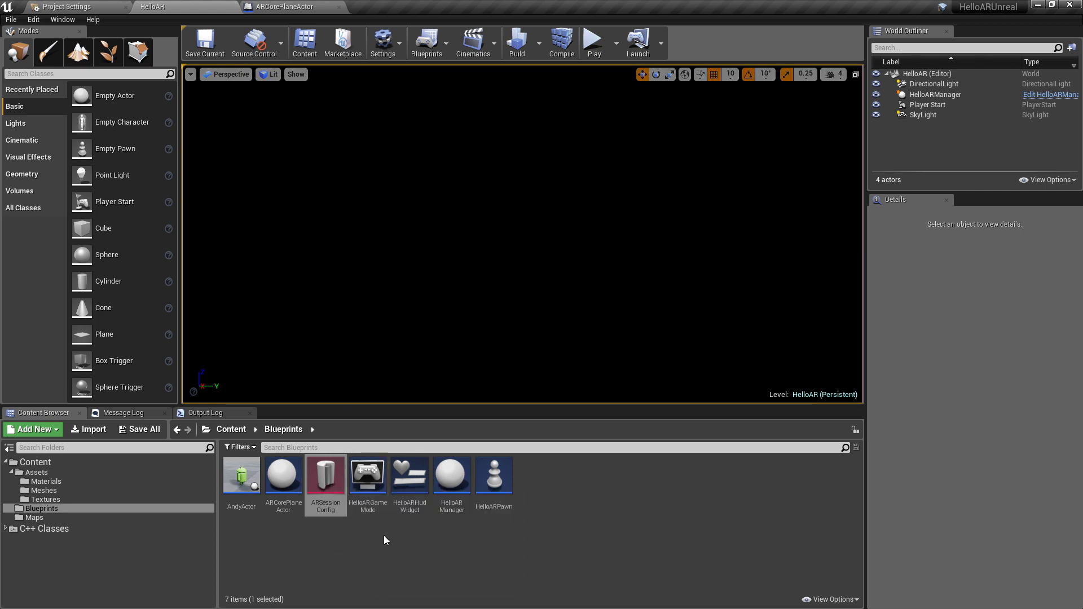
double_click(330, 479)
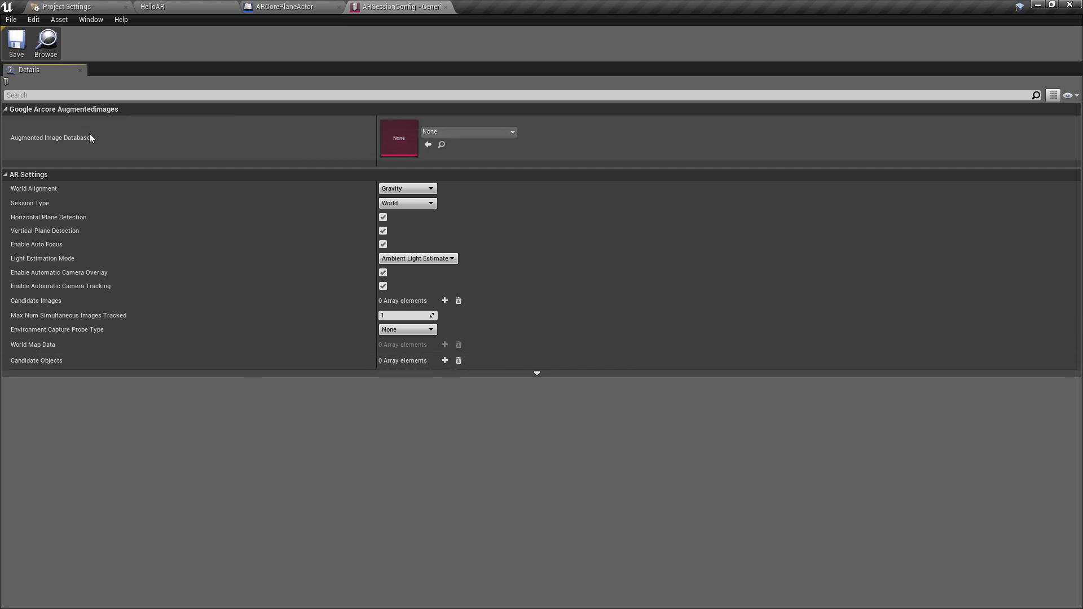
left_click(152, 7)
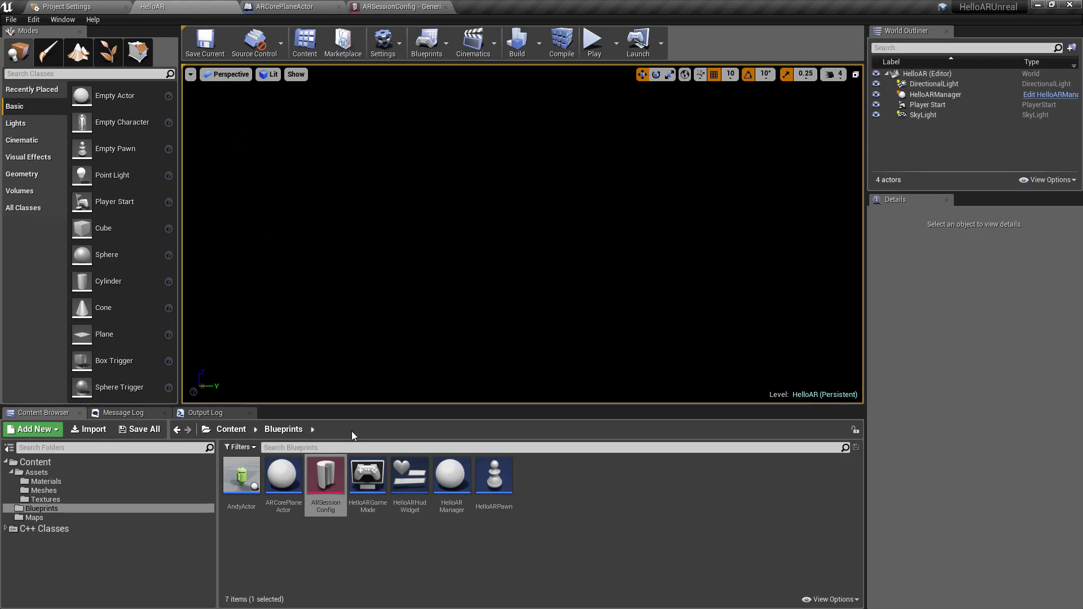
- Start a new Data Asset in Blueprints with the GoogleARCoreAugmentedImageDatabase class
right_click(552, 490)
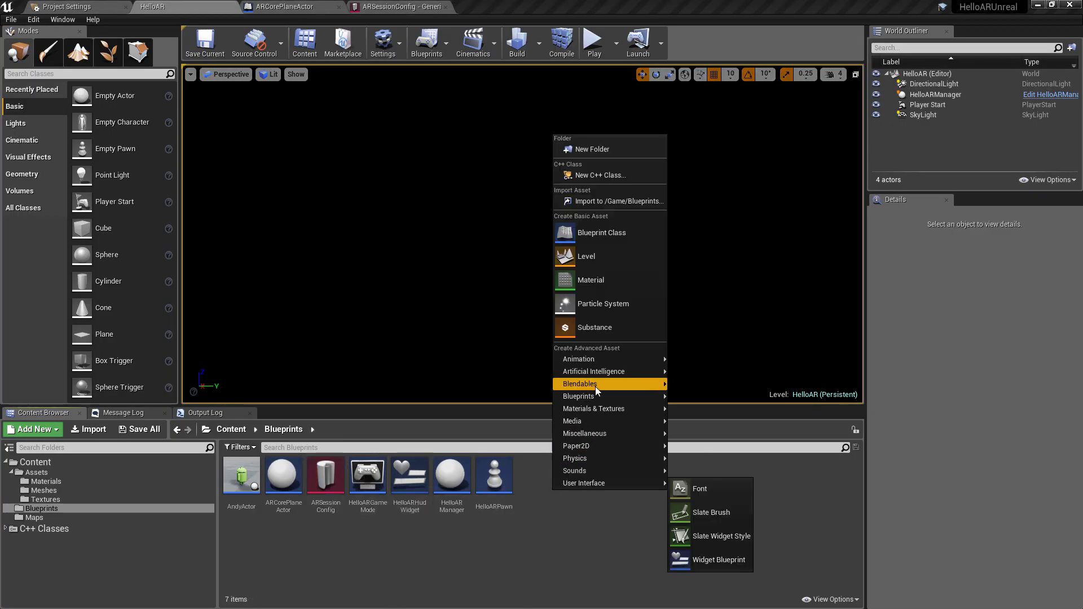
mouse_move(632, 439)
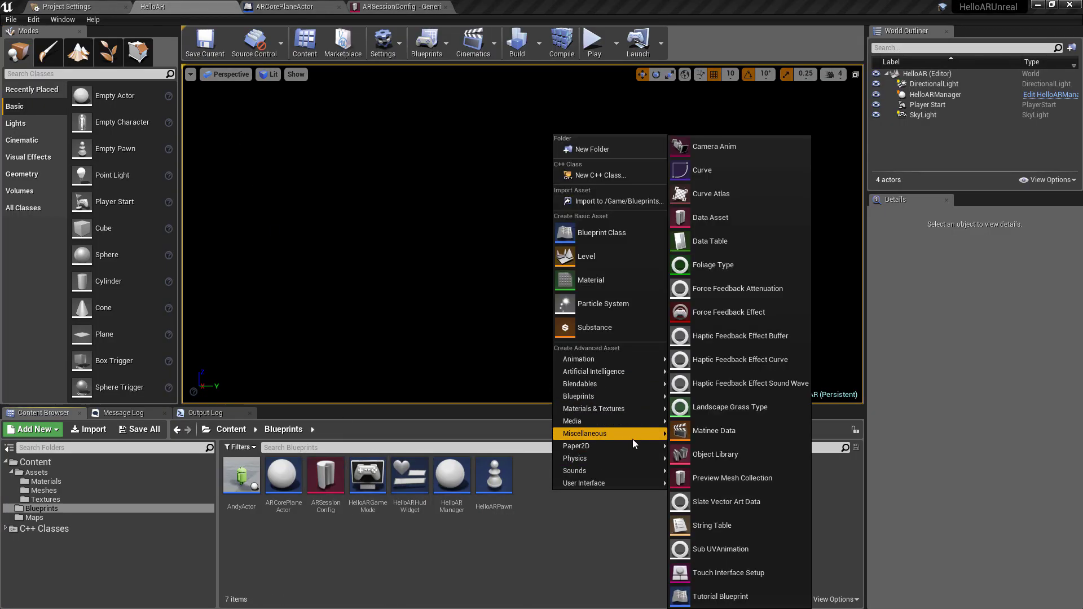
left_click(753, 212)
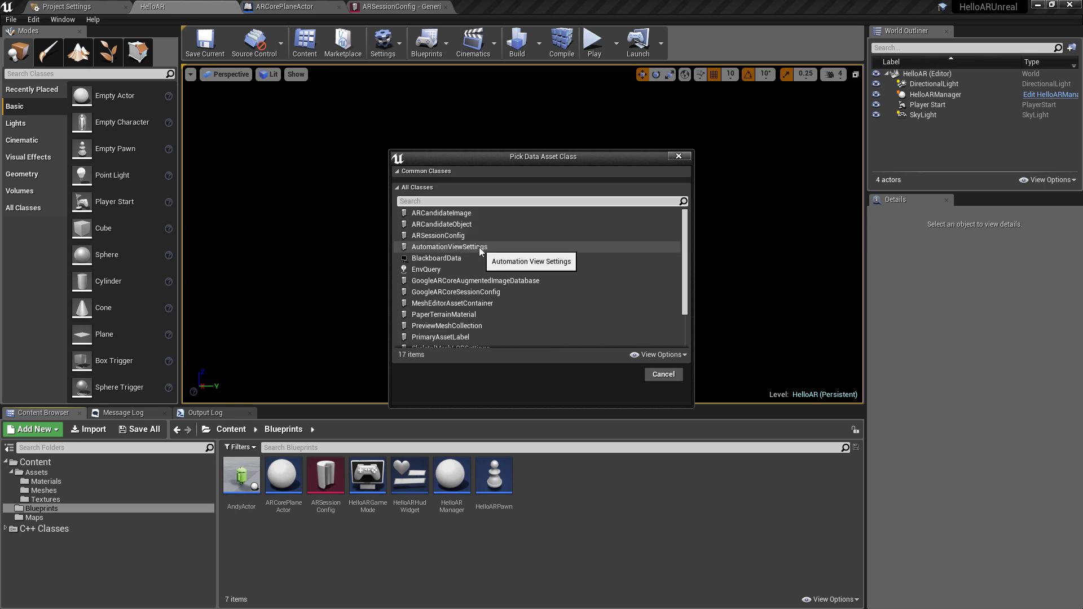
left_click(498, 283)
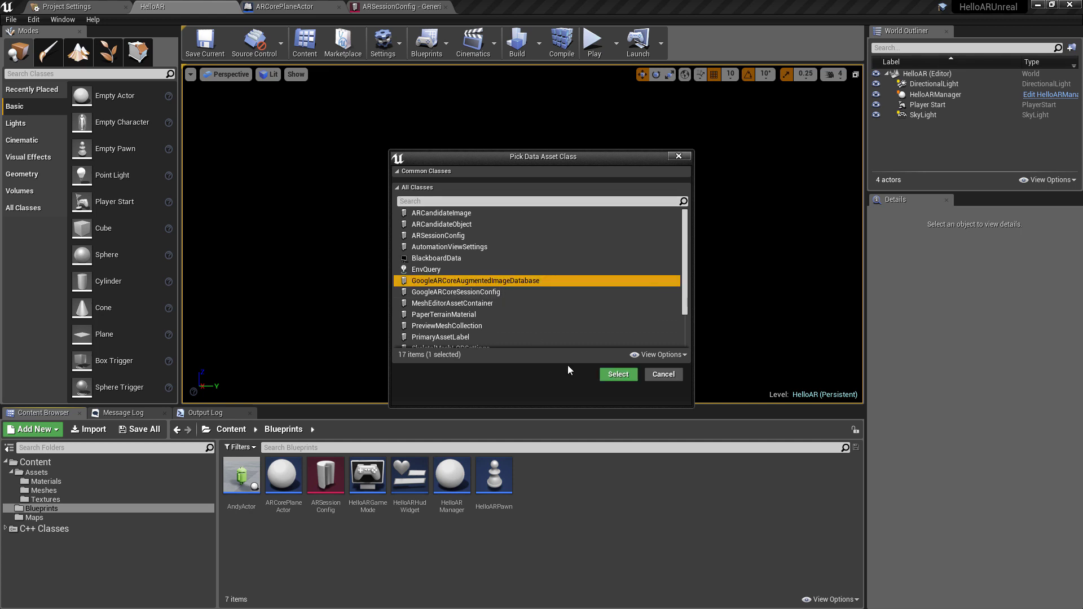
- Create NewDataAsset and add one element 0 to its AugmentedImages Entries
left_click(613, 373)
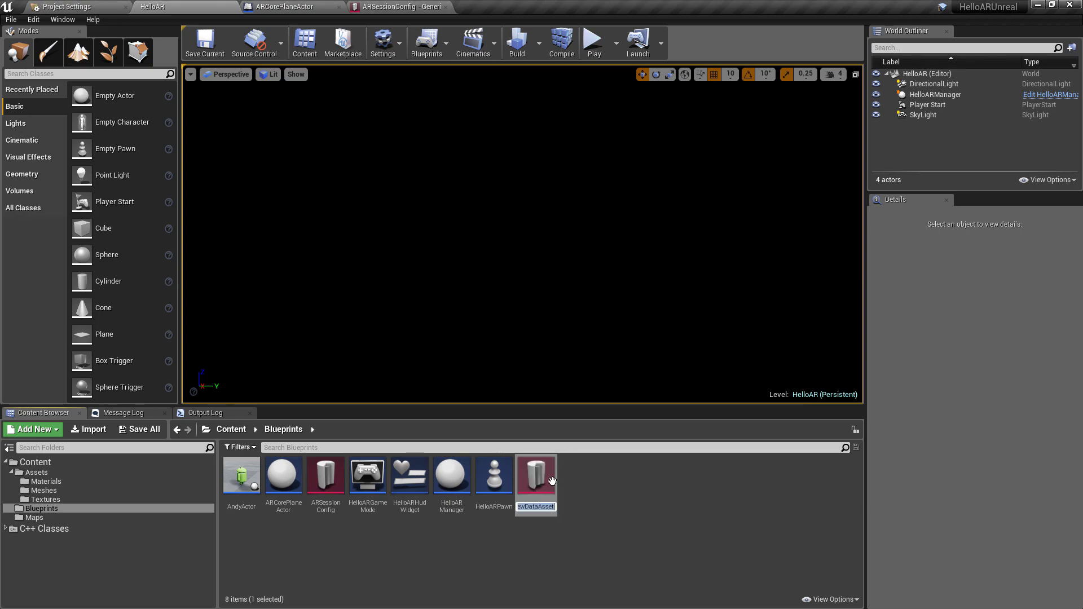
double_click(552, 482)
left_click(16, 123)
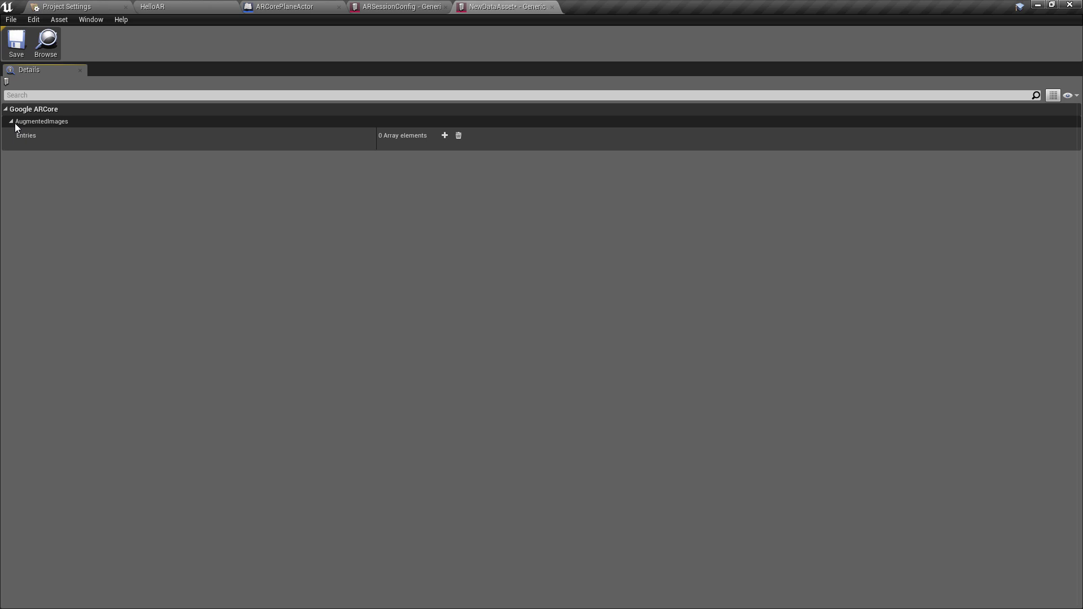
left_click(445, 136)
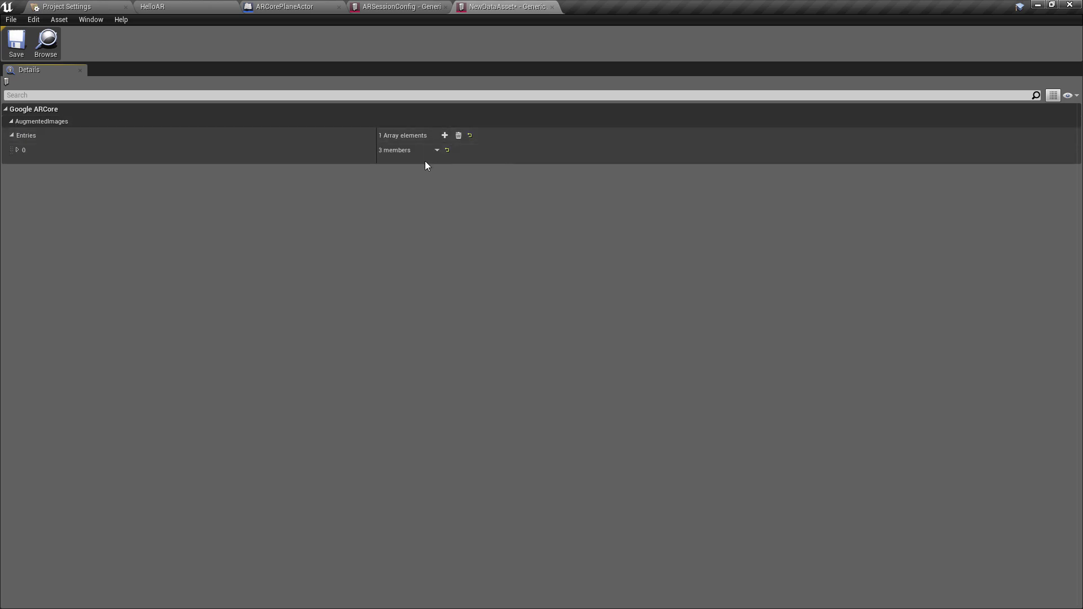
left_click(17, 153)
- Browse Image Asset textures without choosing one, then cycle back to the HelloAR level
left_click(502, 187)
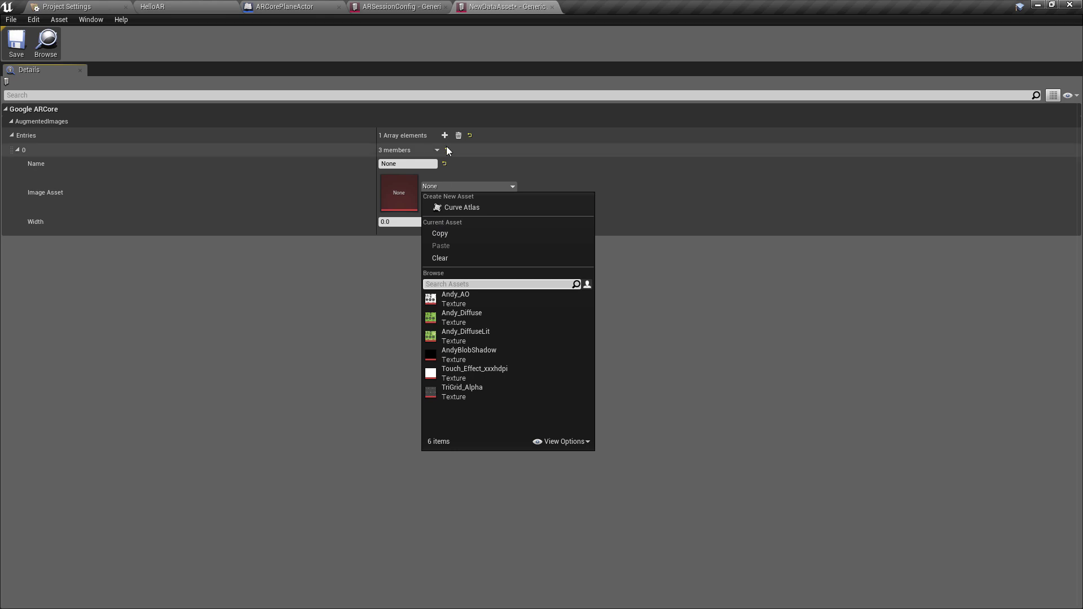
left_click(349, 179)
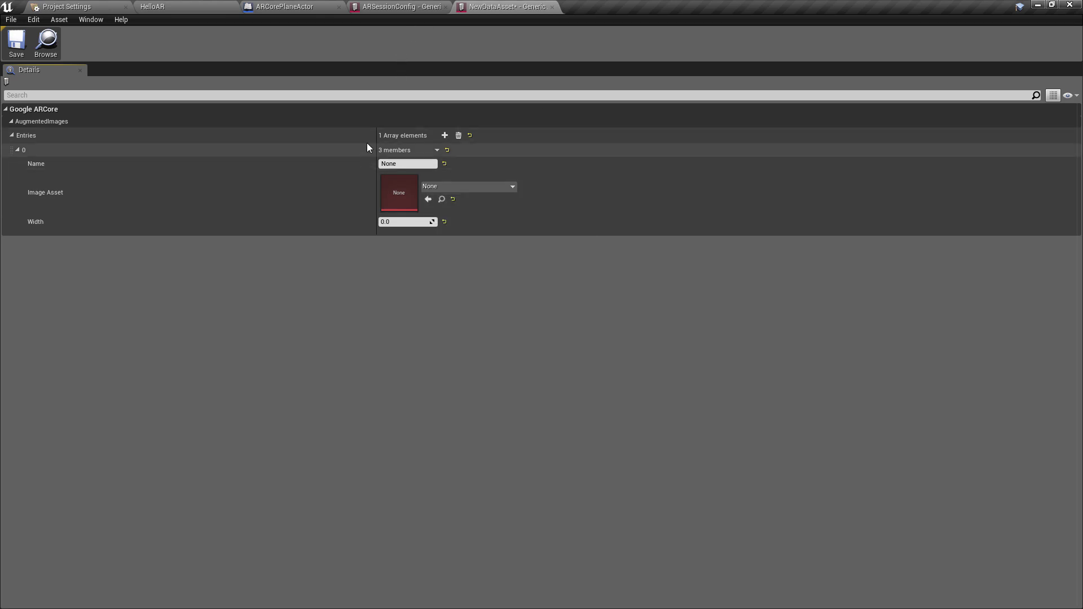
left_click(359, 6)
left_click(301, 6)
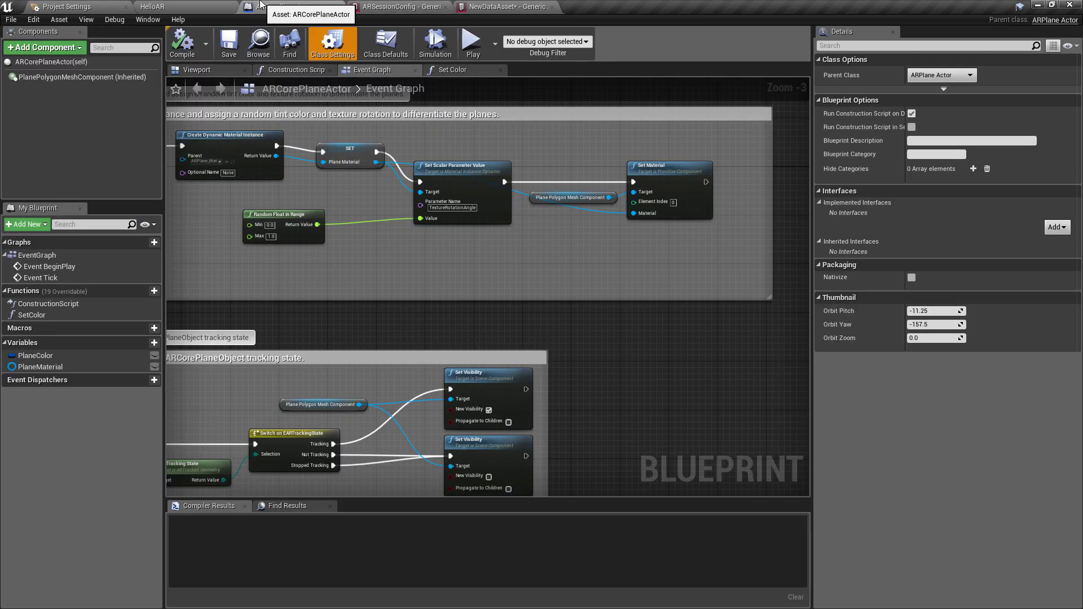
left_click(228, 5)
- Force-delete NewDataAsset from the Blueprints folder
left_click(536, 476)
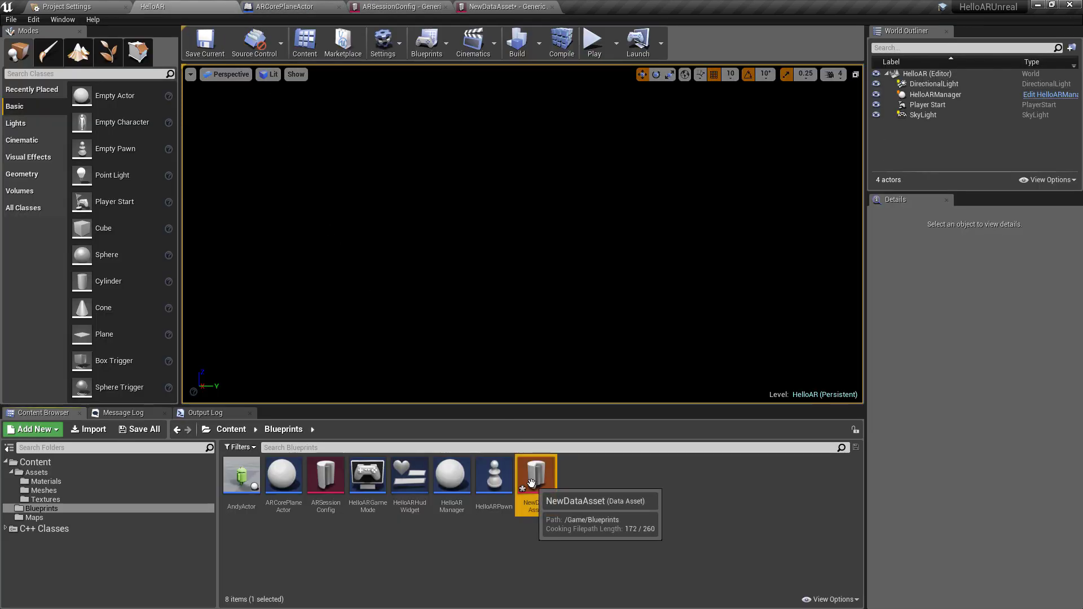
key("Delete")
left_click(421, 486)
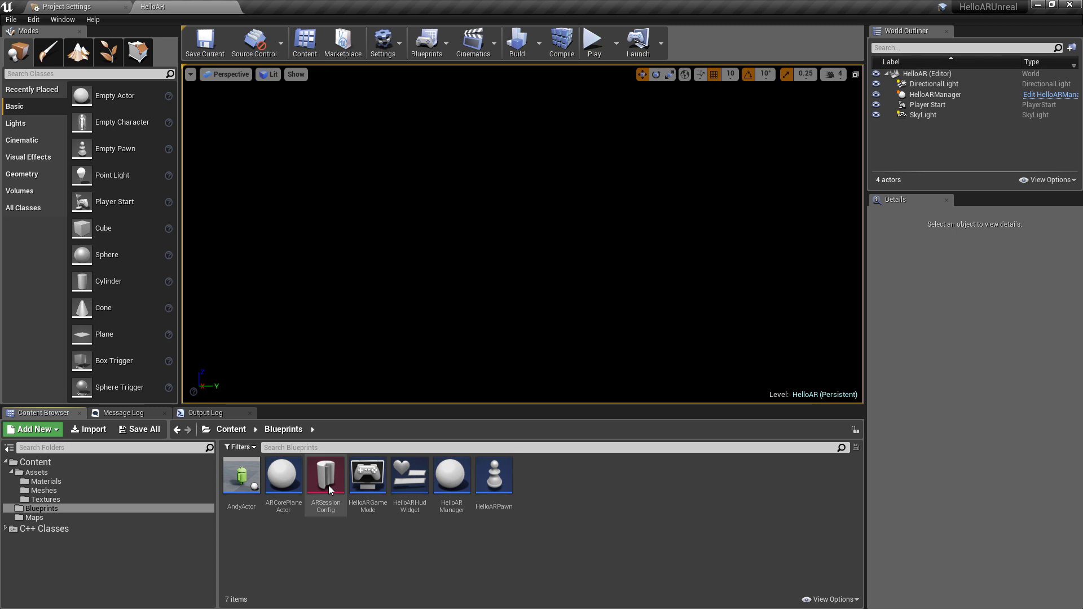
- Create an ARSessionConfig Data Asset named D_SessionConfig
right_click(614, 492)
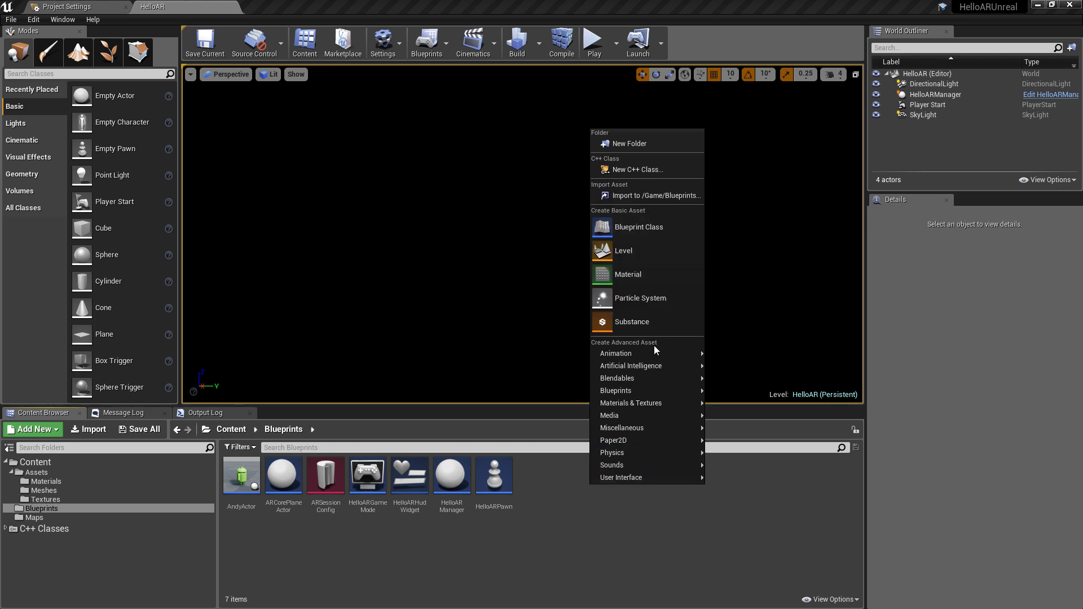
mouse_move(660, 392)
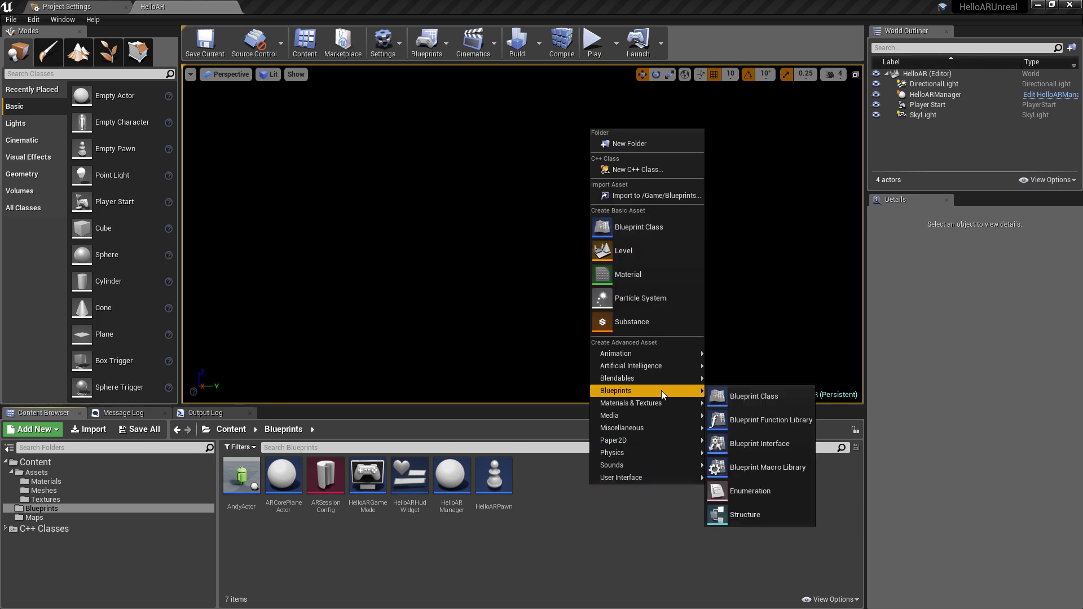
mouse_move(661, 427)
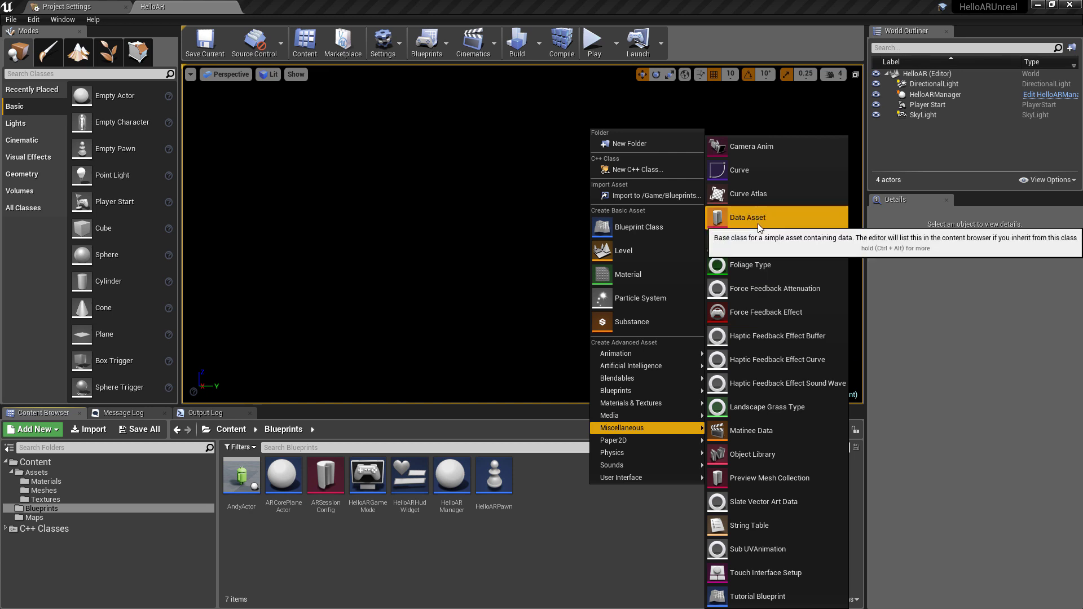
left_click(757, 220)
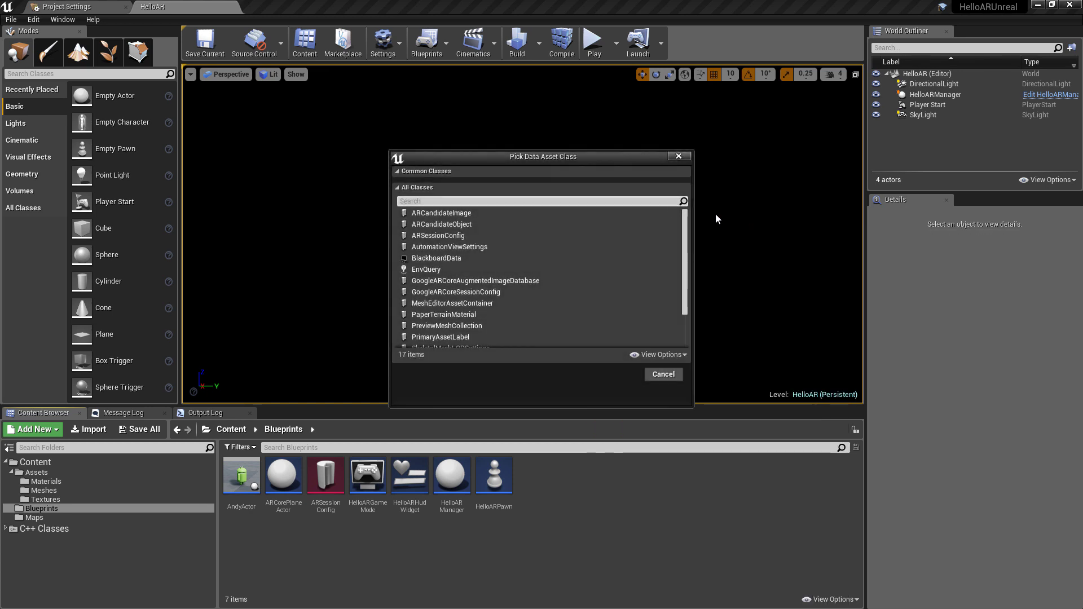
left_click(466, 237)
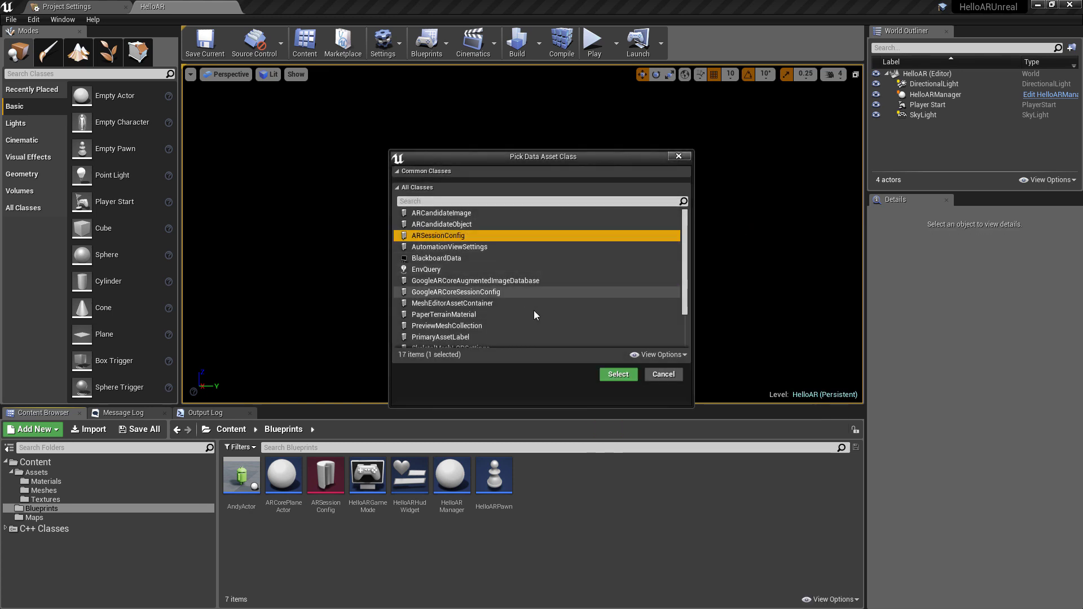
left_click(631, 380)
type("AR_SessionCo")
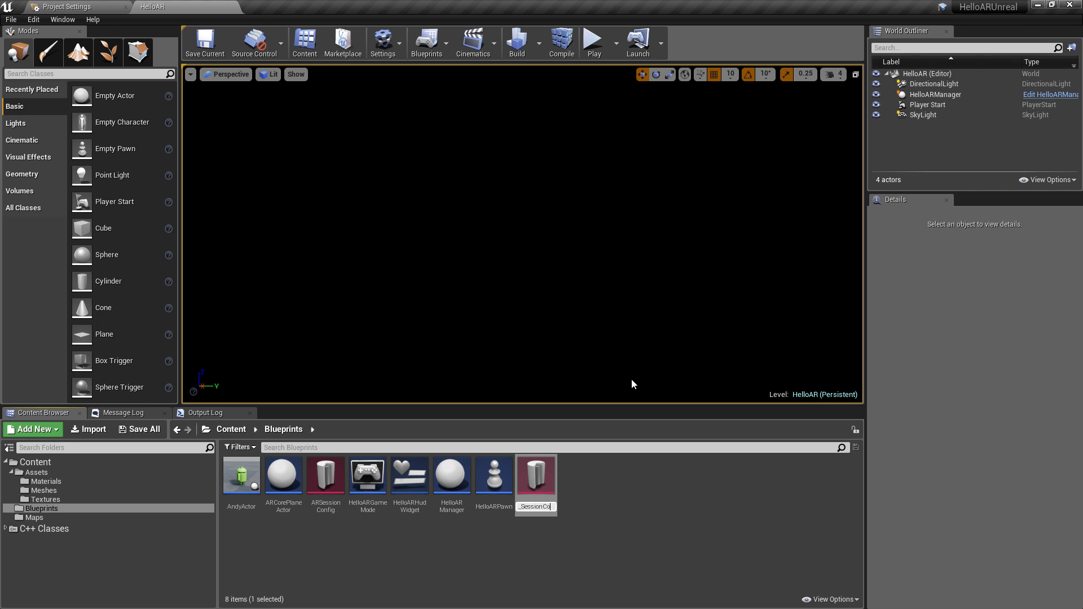
type("nfig")
key("Return")
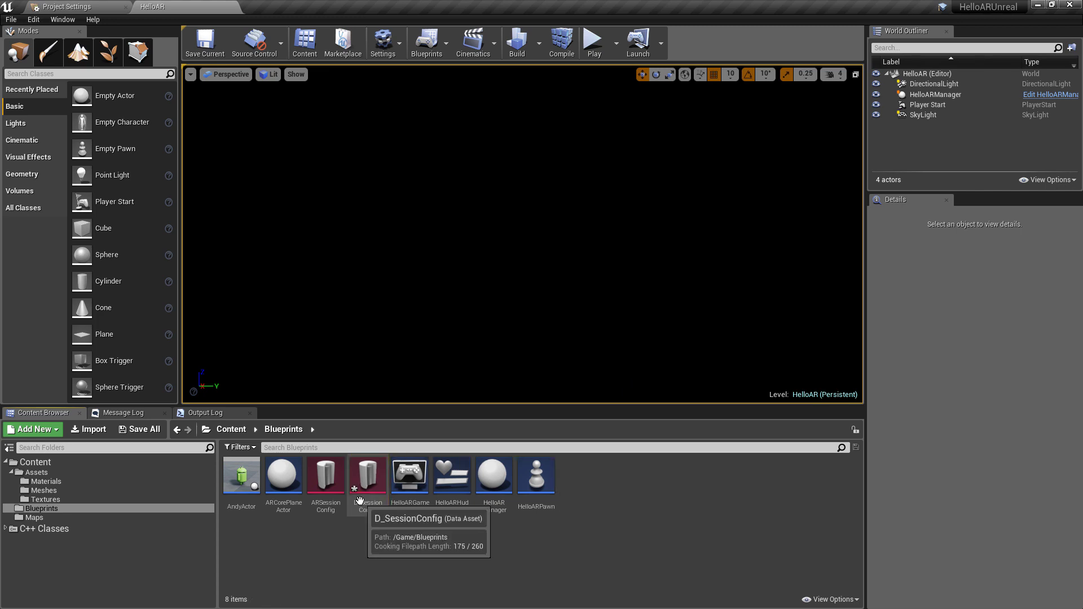
- Open D_SessionConfig and compare its AR Settings with ARSessionConfig's
left_click(359, 500)
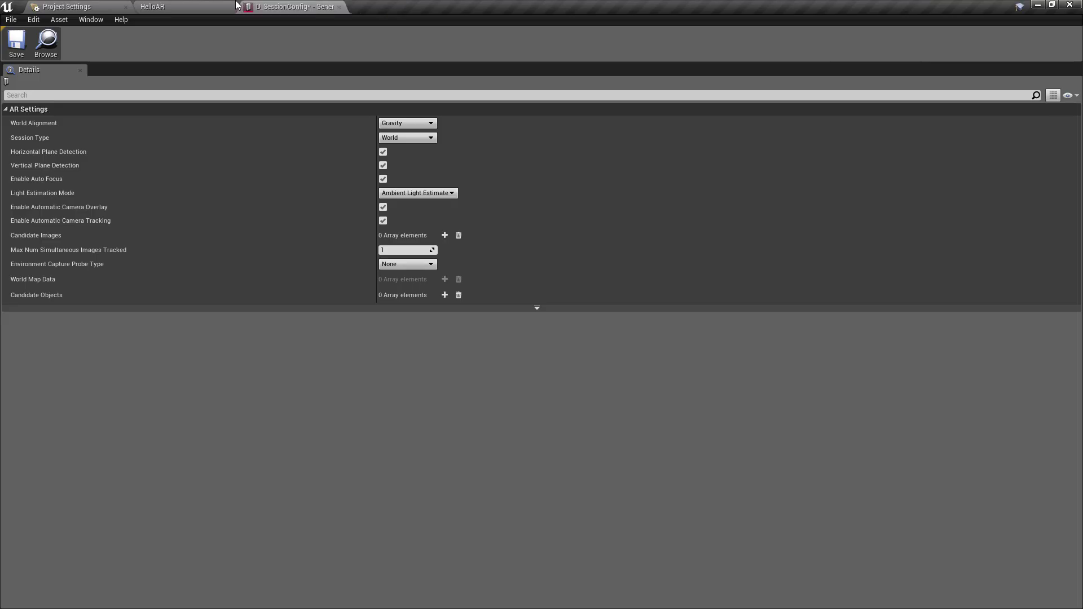
left_click(152, 6)
left_click(44, 16)
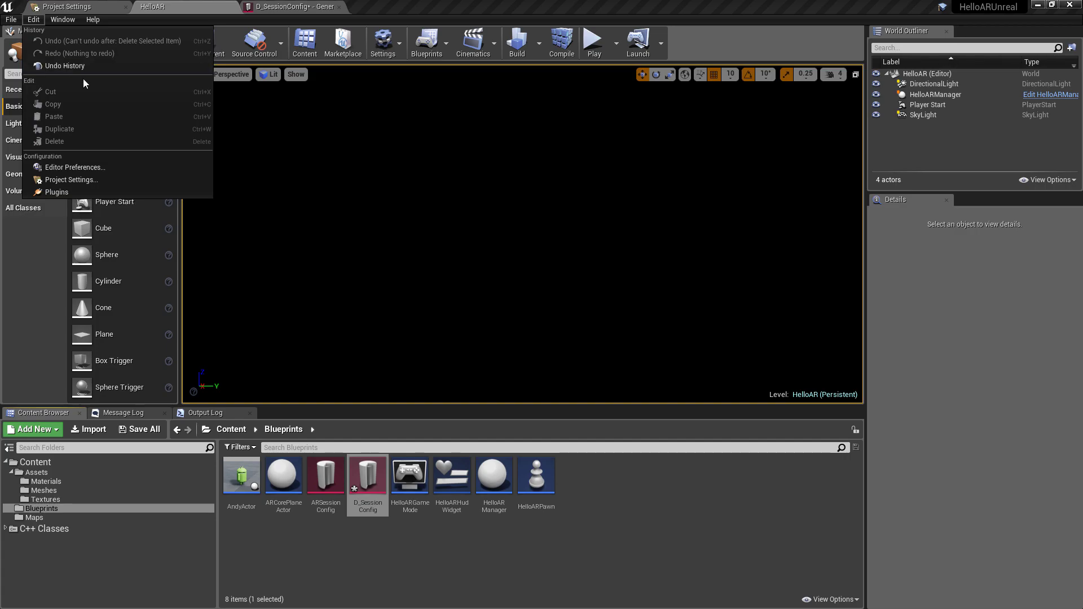
left_click(345, 7)
left_click(372, 6)
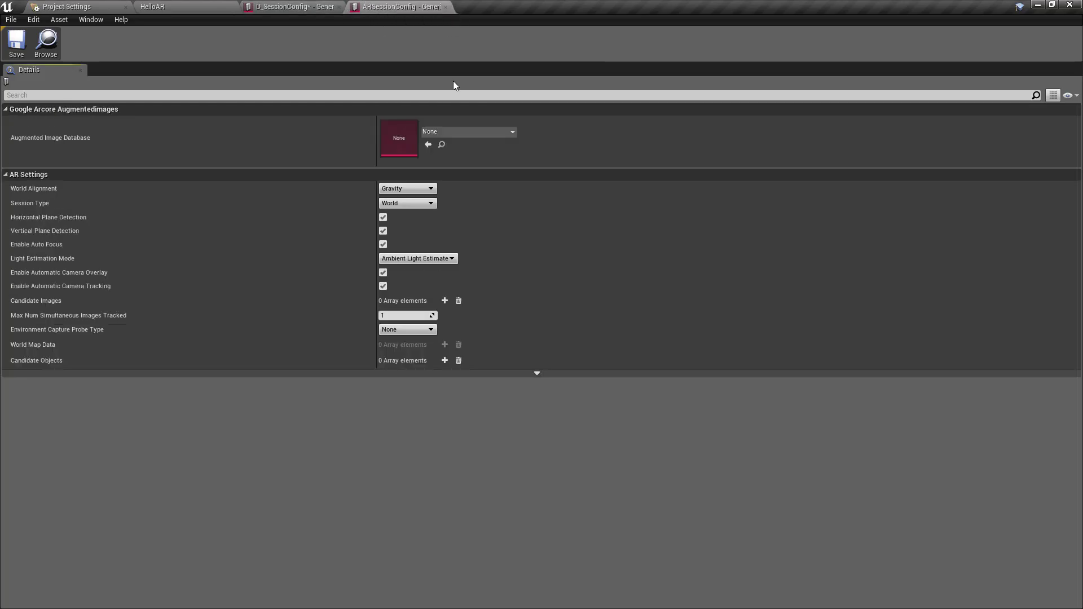
left_click(313, 6)
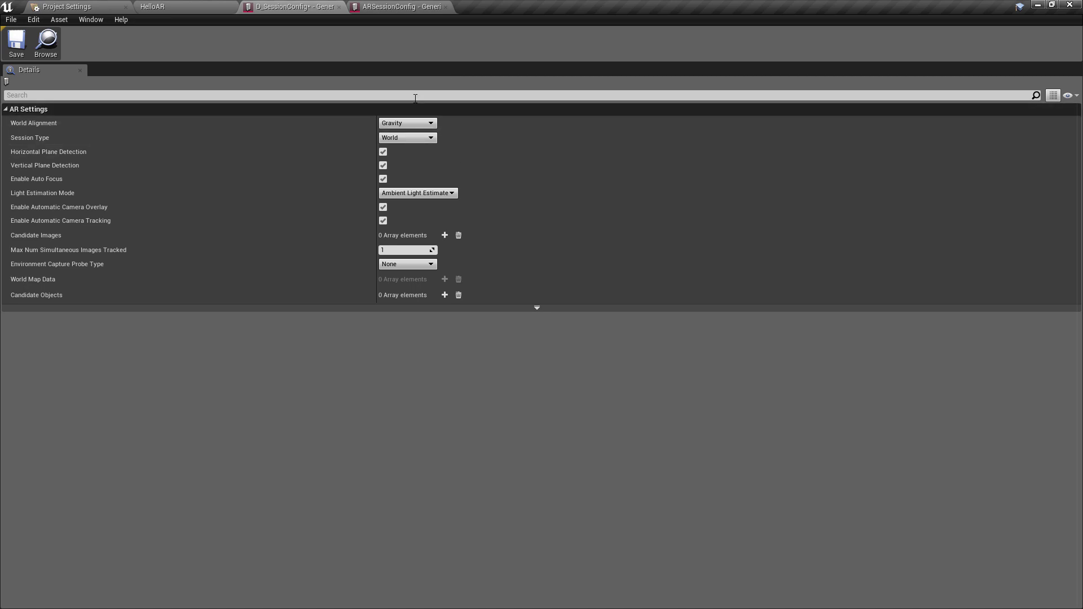
- Compare ARSessionConfig's settings against D_SessionConfig's, then return to the HelloAR level
left_click(373, 8)
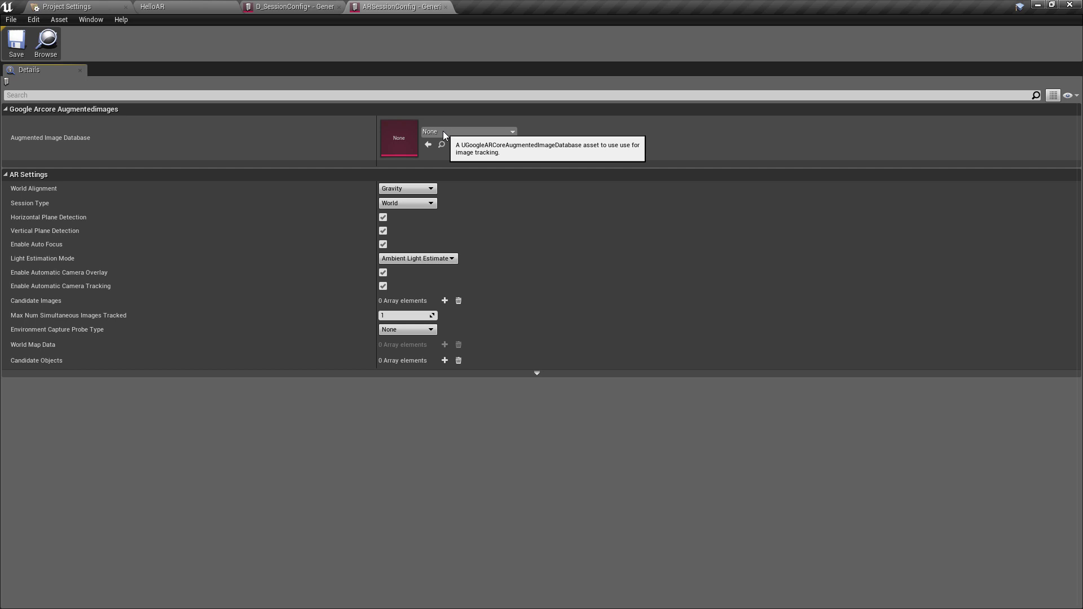
left_click(291, 6)
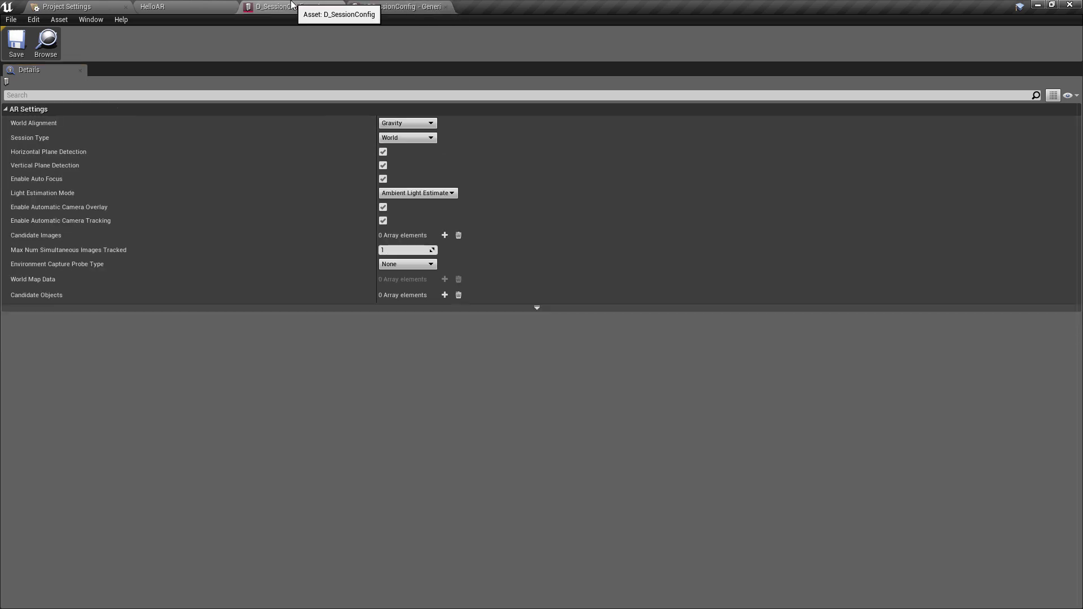
left_click(220, 5)
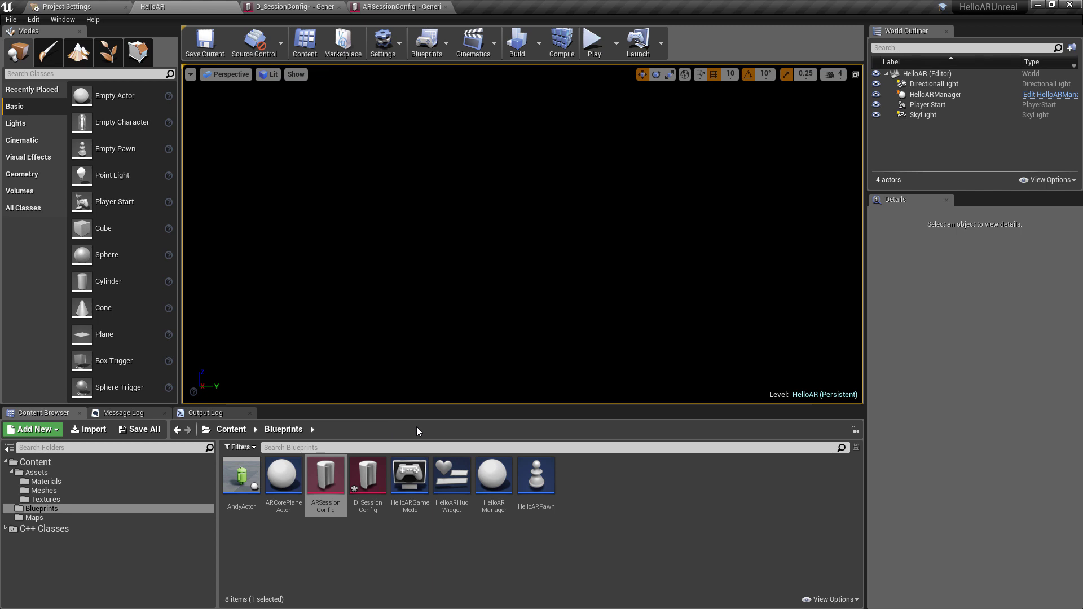
- Open HelloARManager and frame BeginPlay's Start ARCore Session node, checking its Configuration asset
double_click(496, 476)
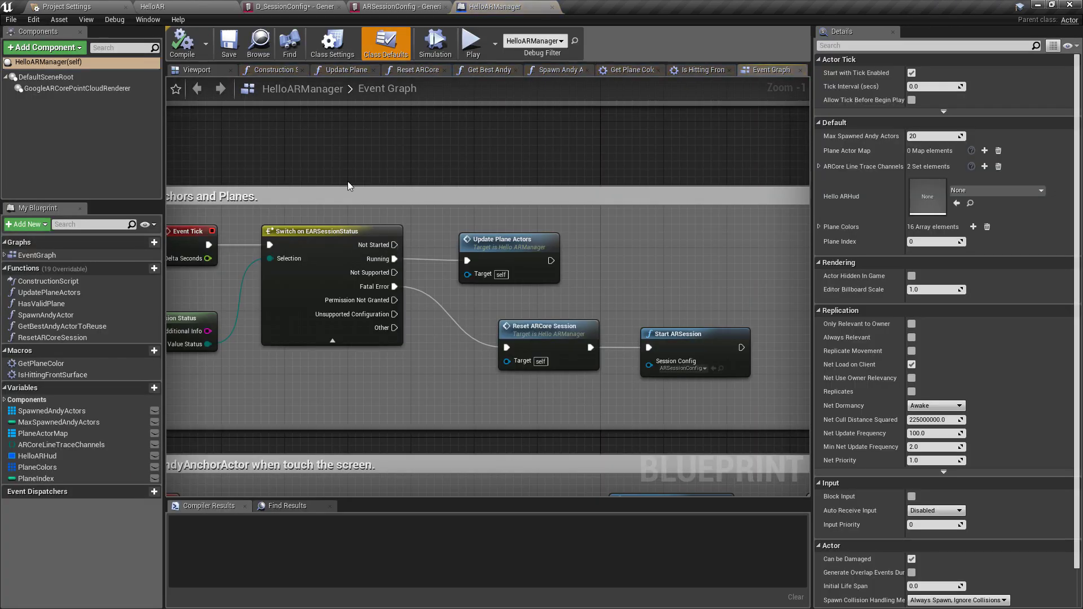
scroll(390, 287, "down", 4)
scroll(451, 186, "up", 4)
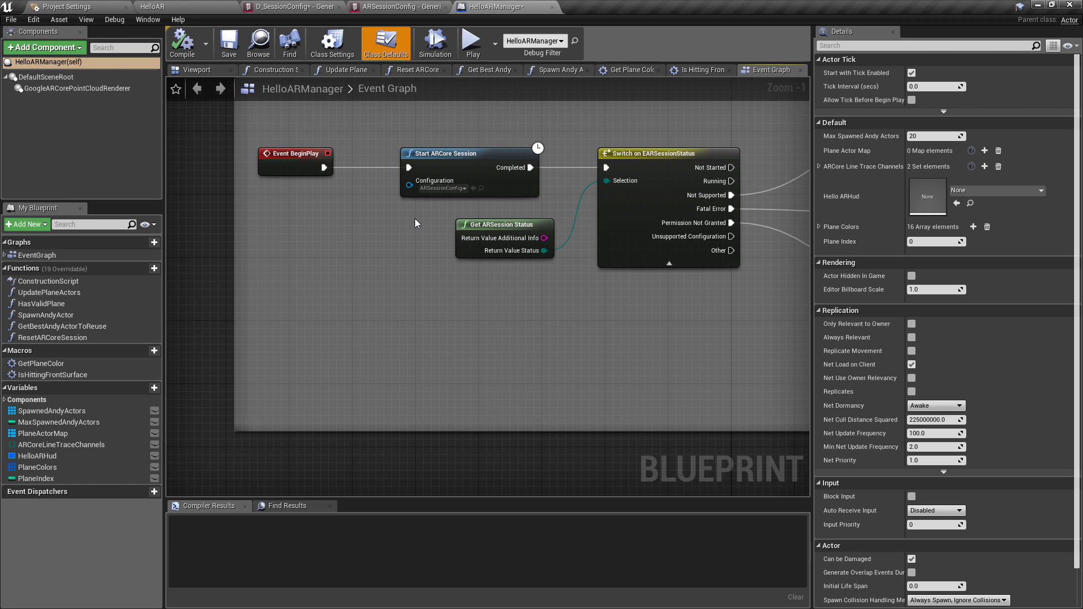
right_click_drag(436, 192, 397, 219)
scroll(402, 217, "up", 1)
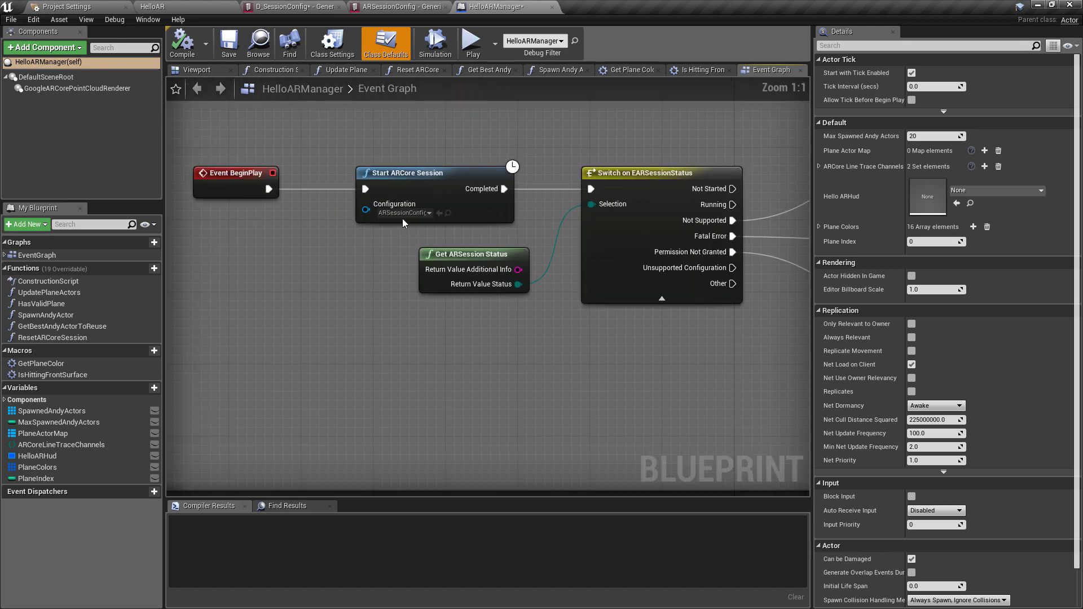
left_click(403, 213)
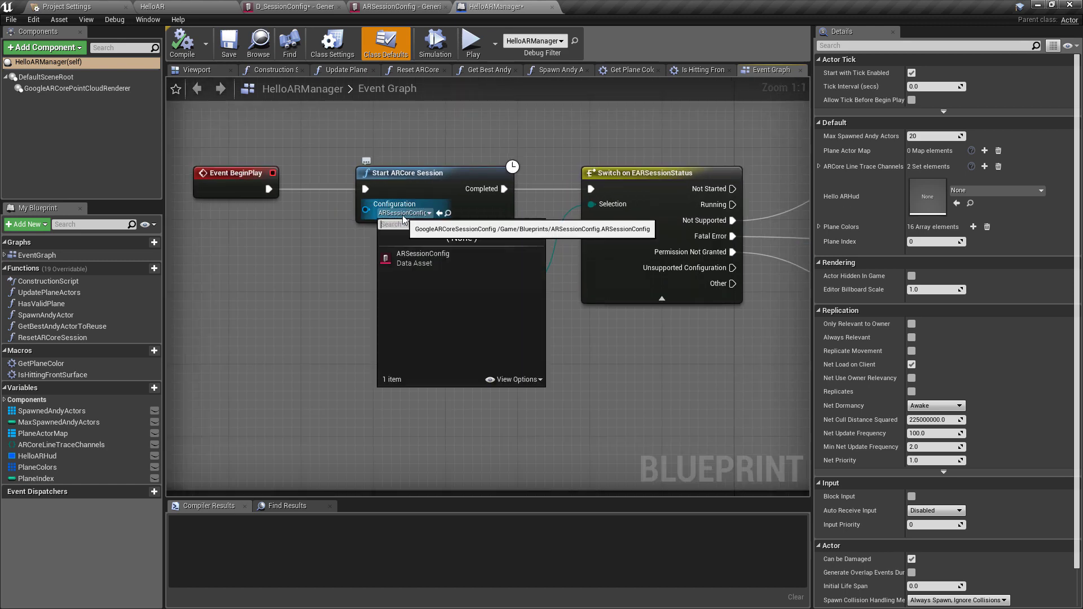
left_click(411, 239)
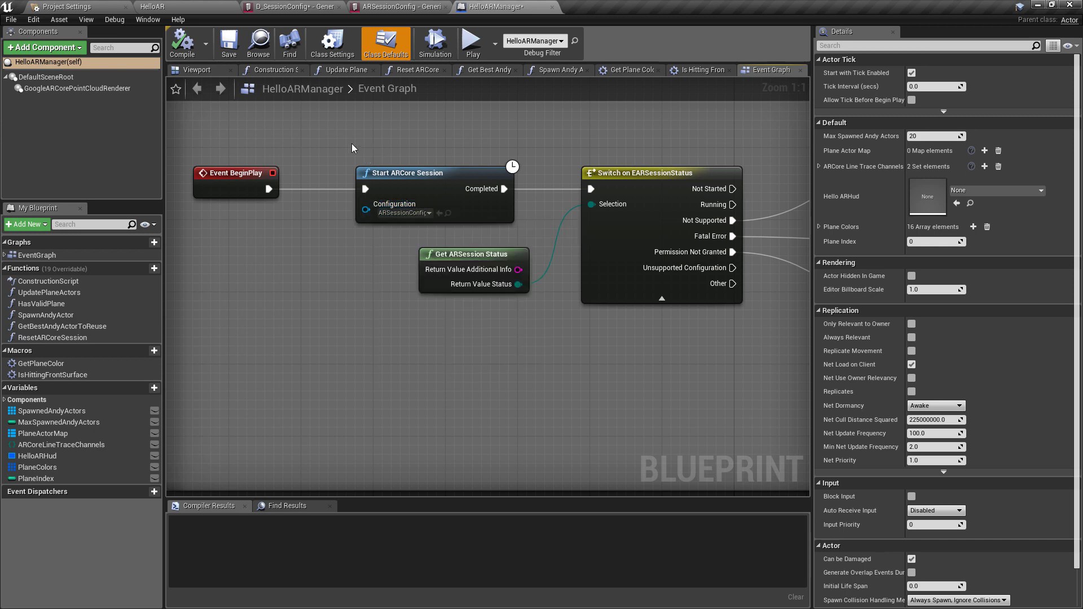
scroll(228, 201, "down", 1)
right_click_drag(373, 143, 233, 183)
- Add a Start ARSession node after BeginPlay with Session Config set to D_SessionConfig
left_click_drag(216, 225, 297, 157)
type("startar")
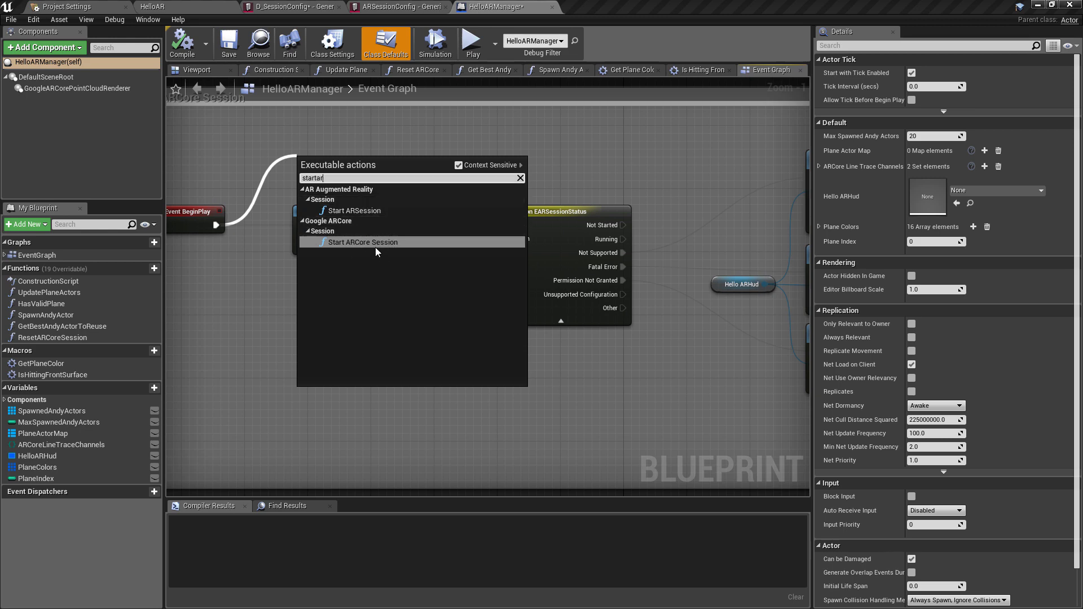
left_click(368, 209)
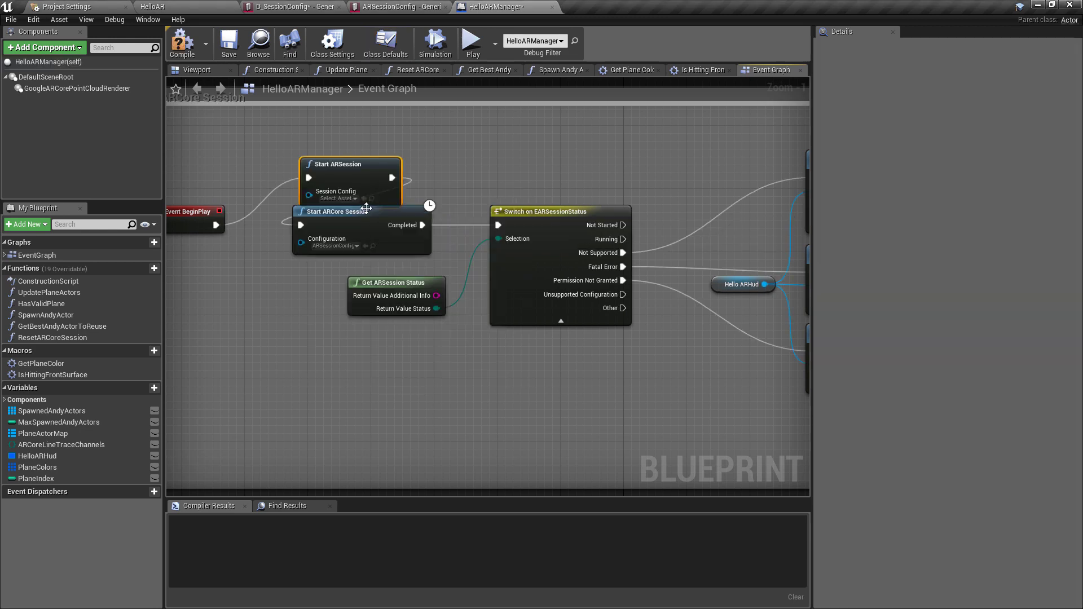
left_click(350, 199)
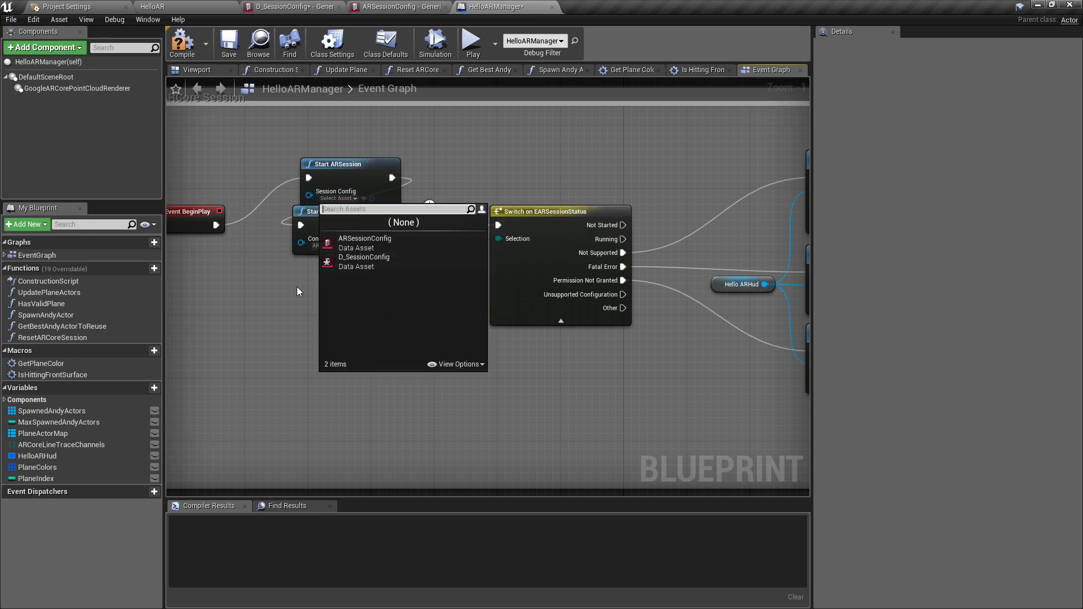
left_click(361, 241)
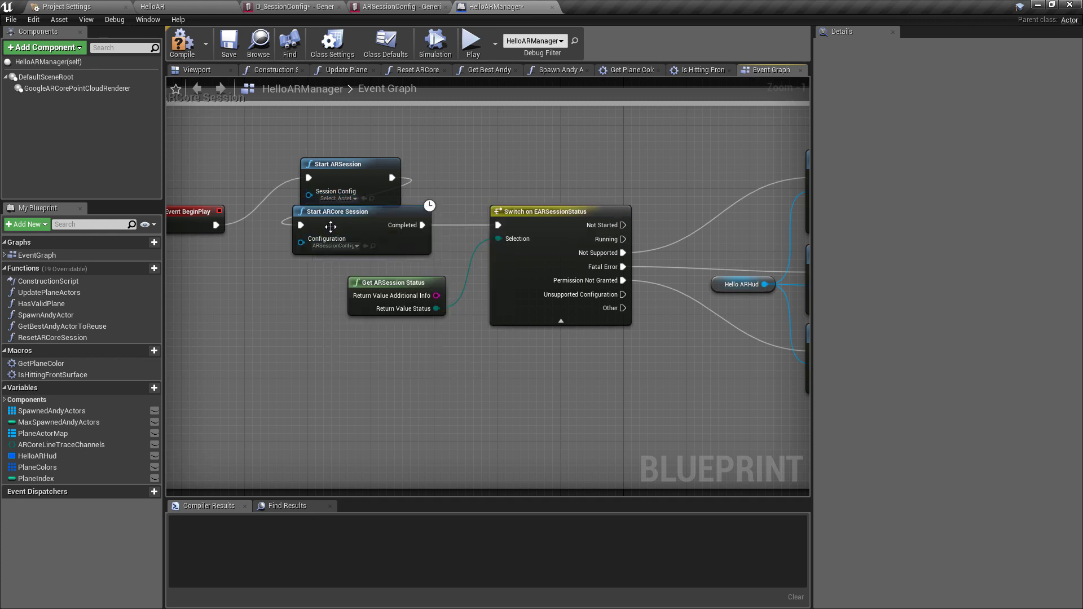
left_click(355, 246)
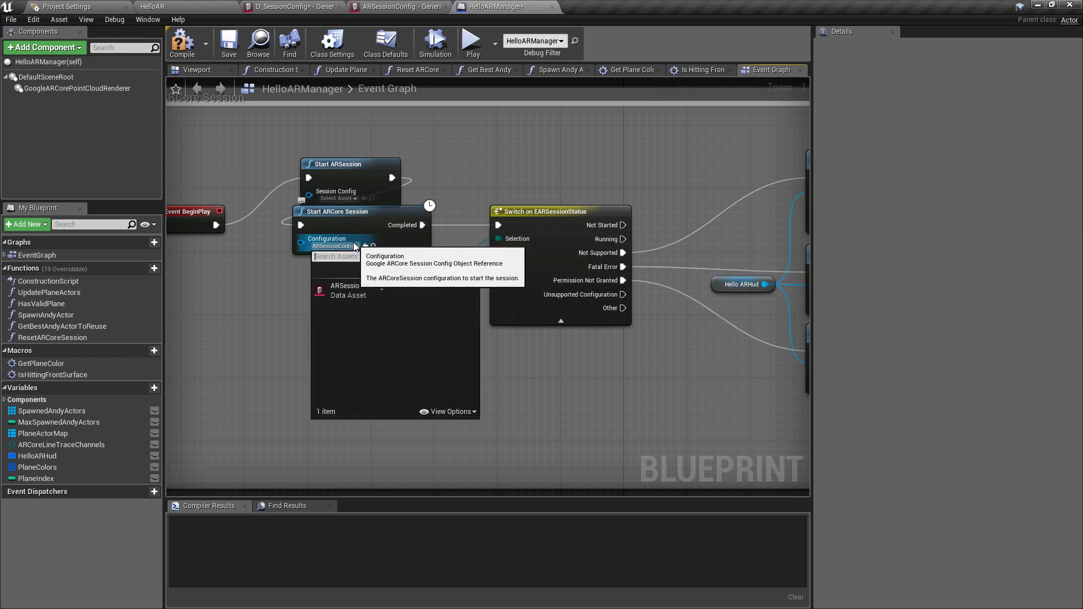
left_click(377, 302)
left_click_drag(350, 184, 350, 152)
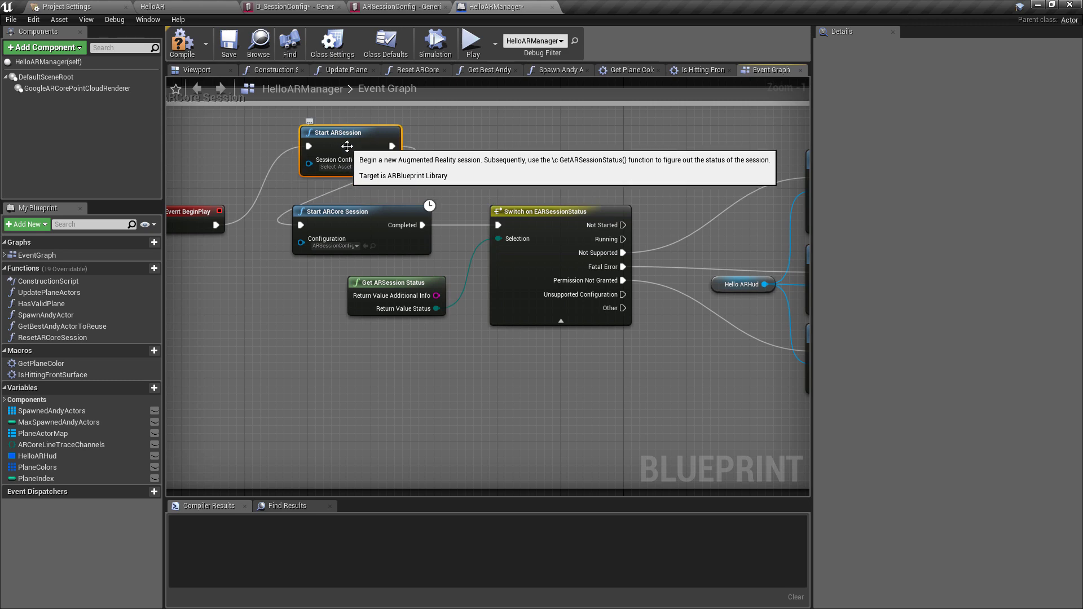
left_click(337, 167)
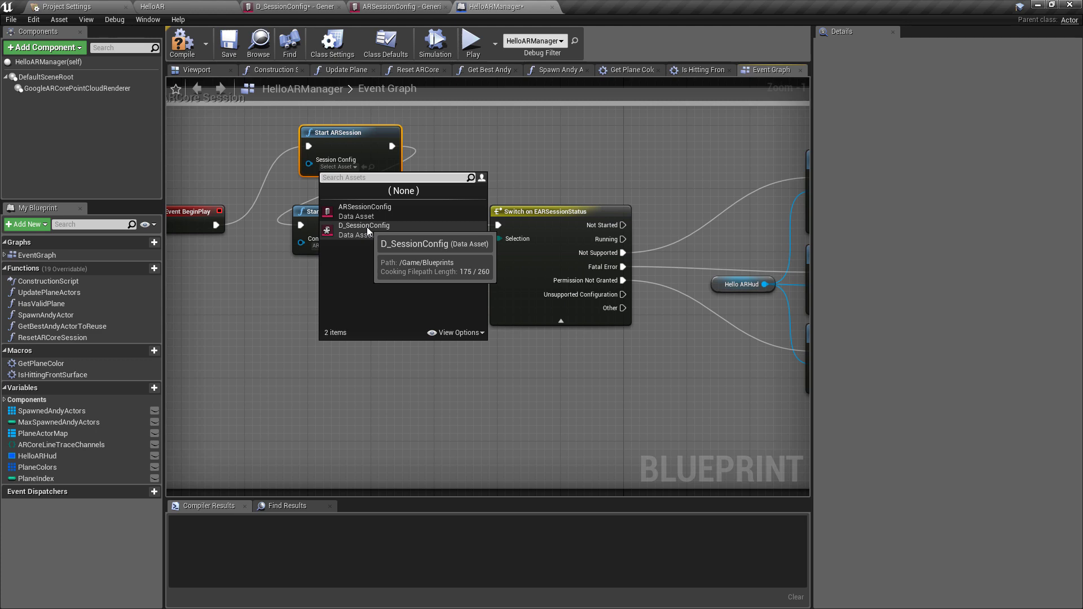
left_click(397, 232)
- Delete the Start ARCore Session node and move Start ARSession into its place
left_click(381, 213)
key("Delete")
left_click_drag(388, 146, 498, 224)
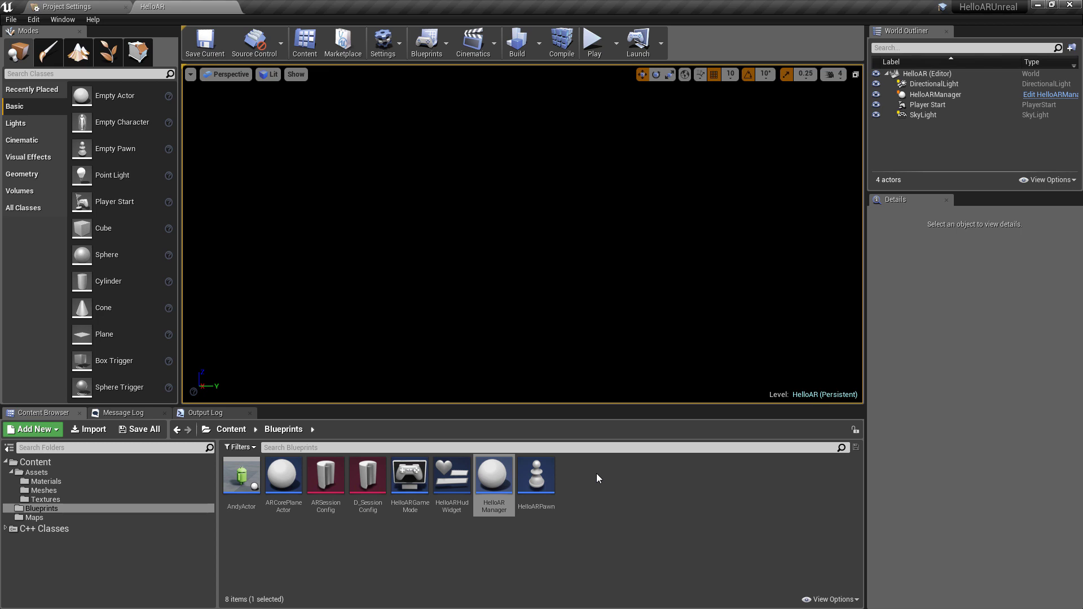
- Show the File menu's Android packaging texture-format options, such as ETC1, ETC2 and ASTC
left_click(10, 19)
mouse_move(85, 228)
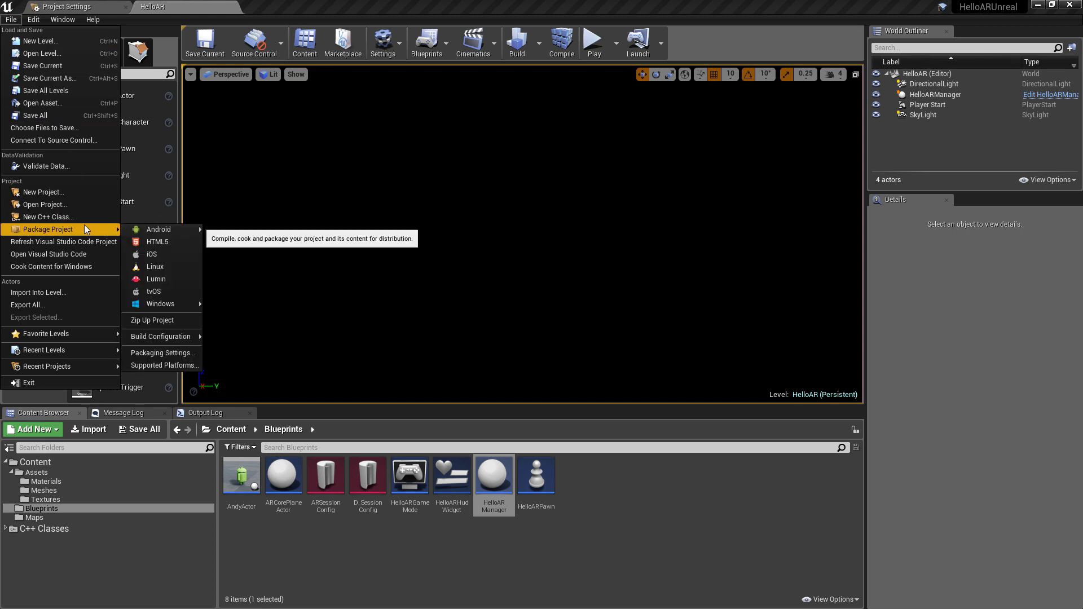
mouse_move(161, 228)
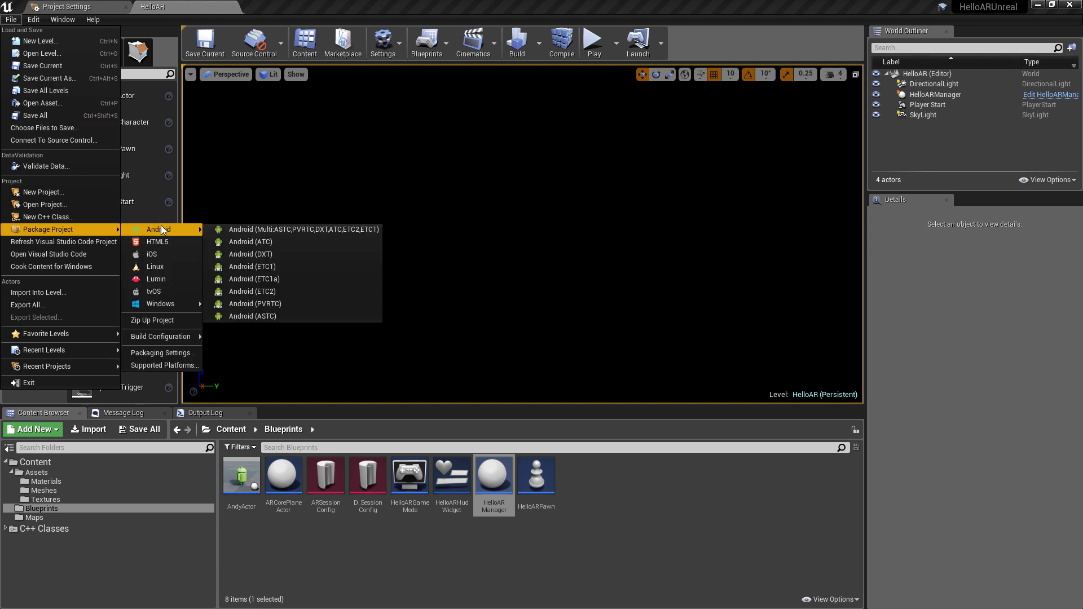